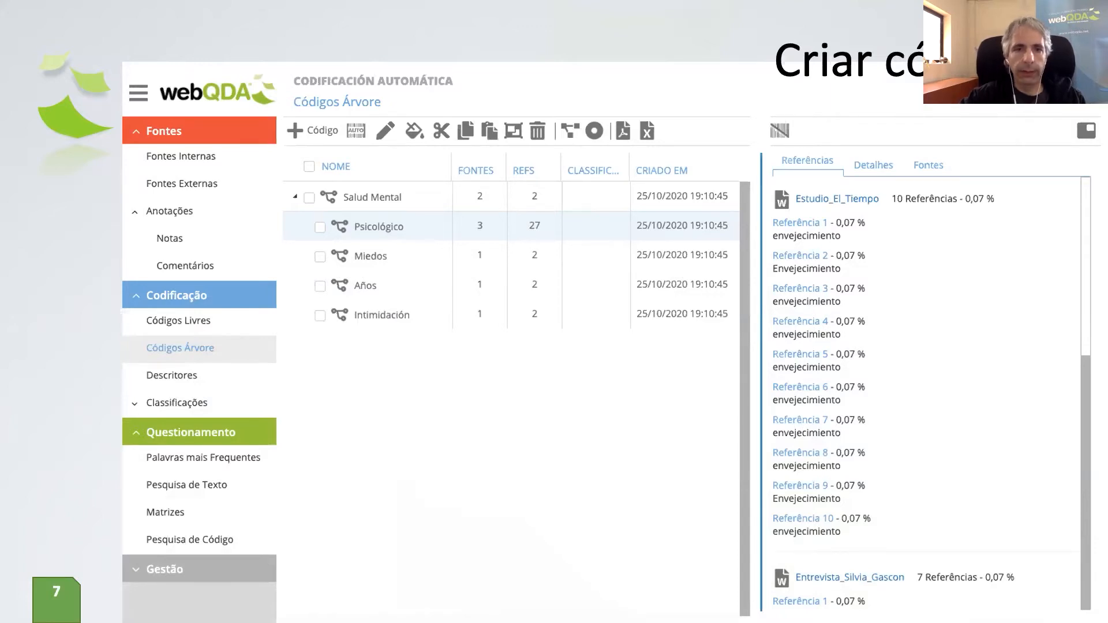
key(Right)
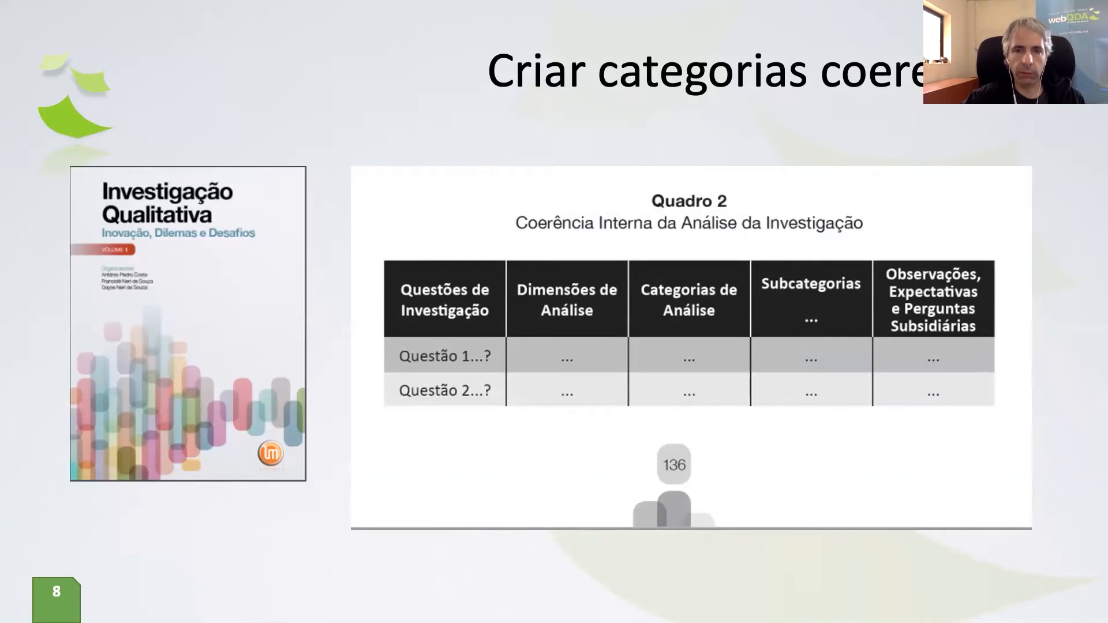
key(Right)
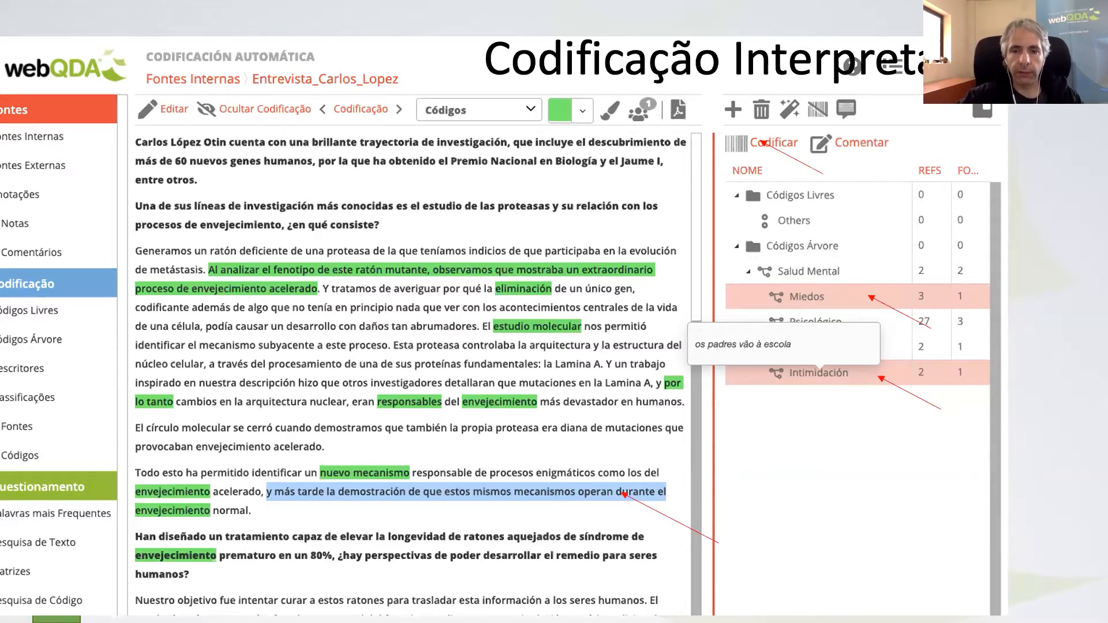
key(Right)
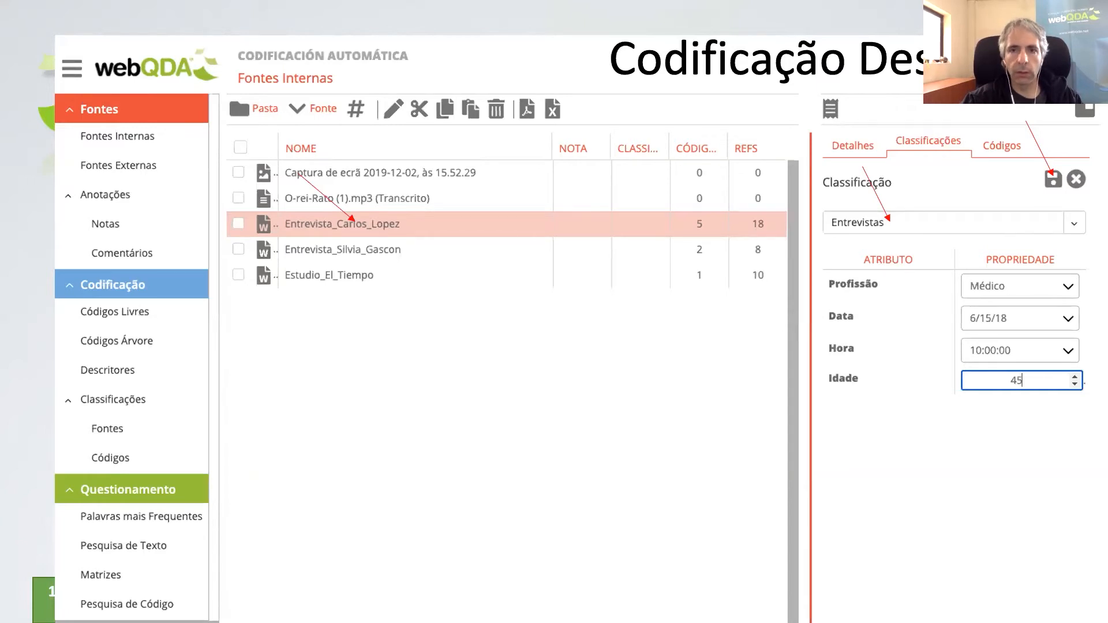
key(Right)
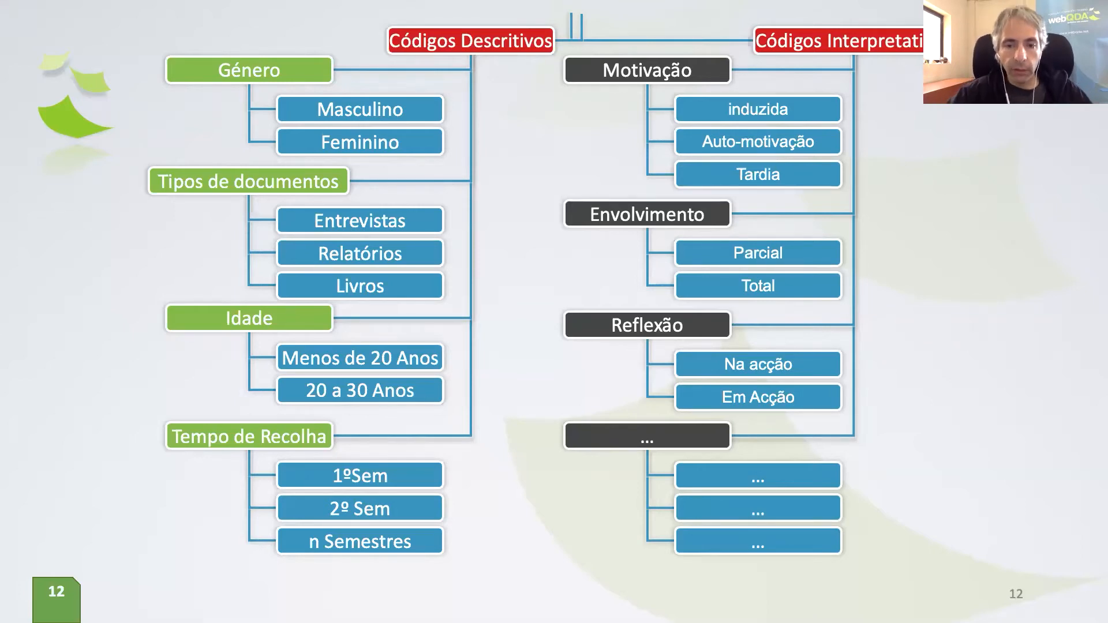
key(Right)
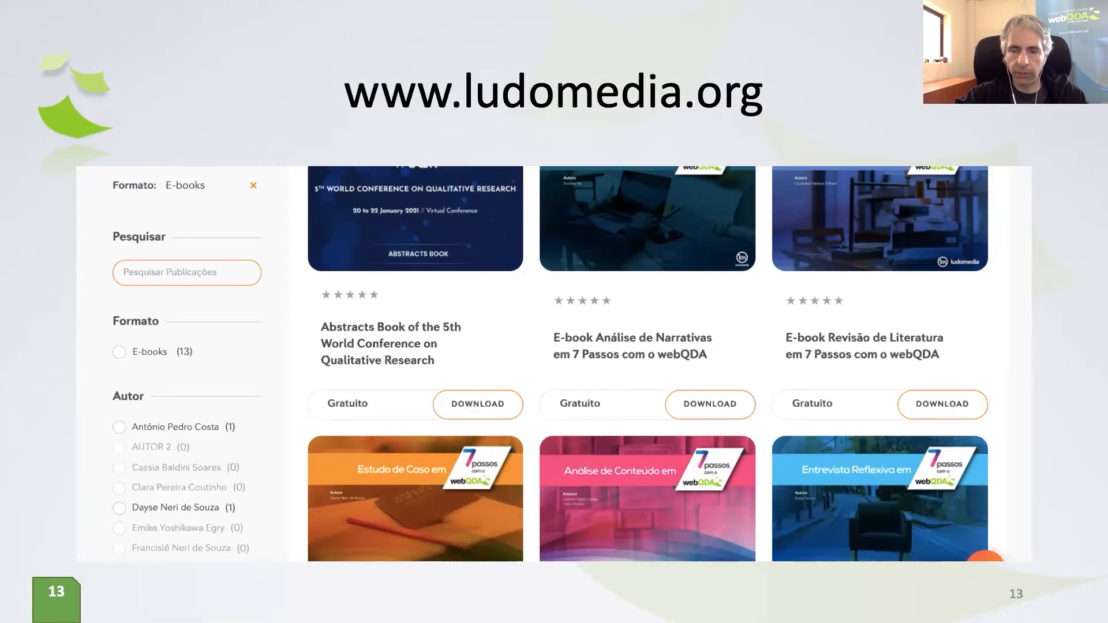
key(Right)
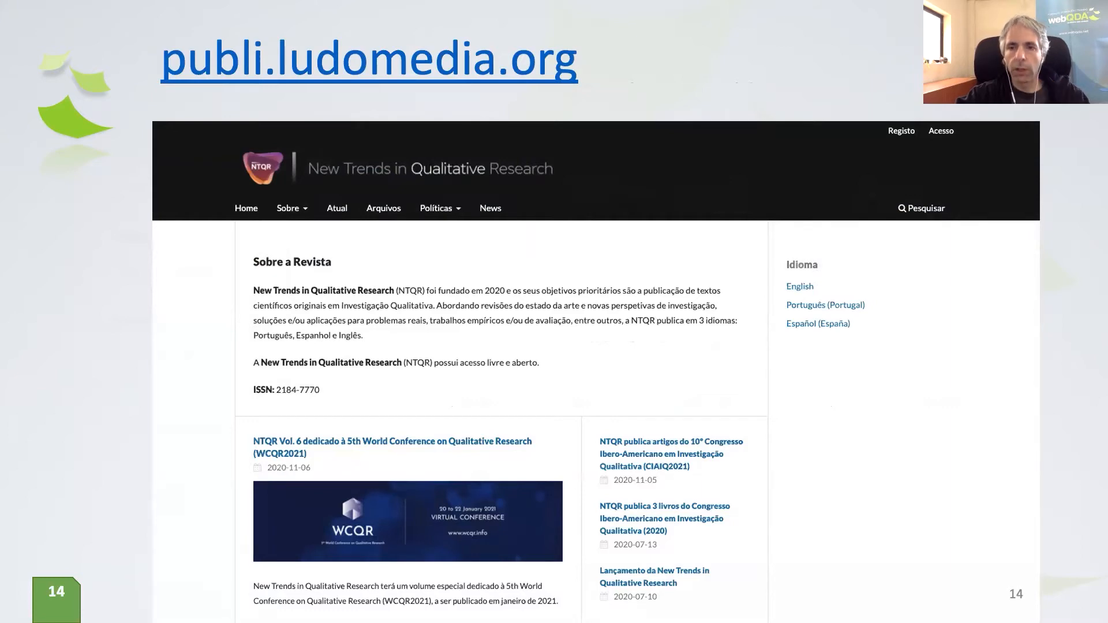
key(Right)
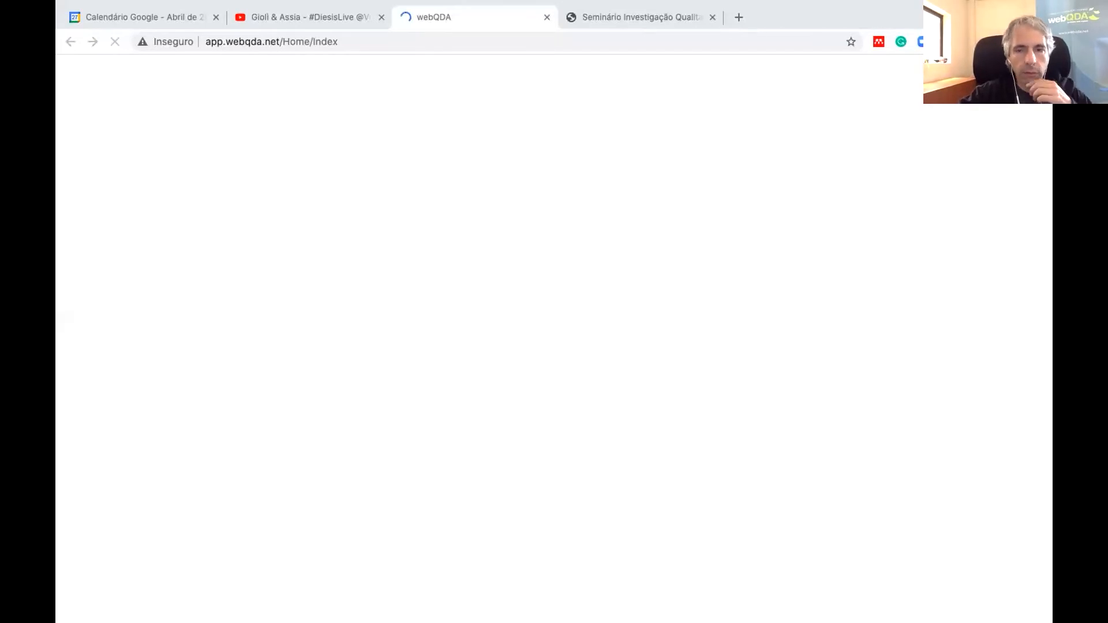
Dismiss the update notice and open the project Codificação from the project list
click(271, 42)
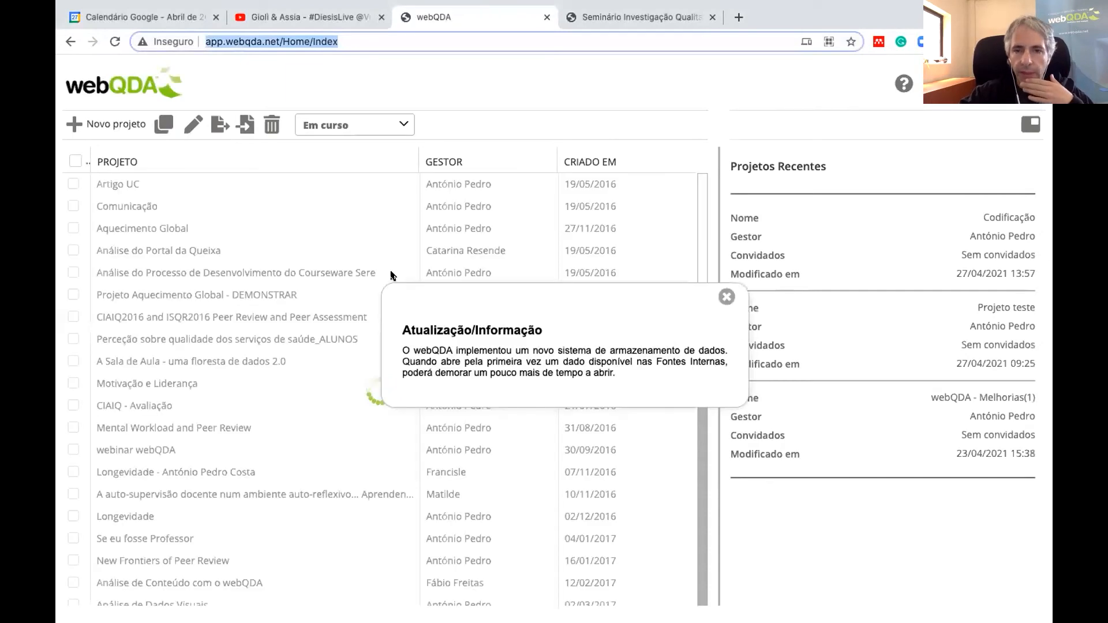
click(727, 297)
scroll(718, 297, down, 4)
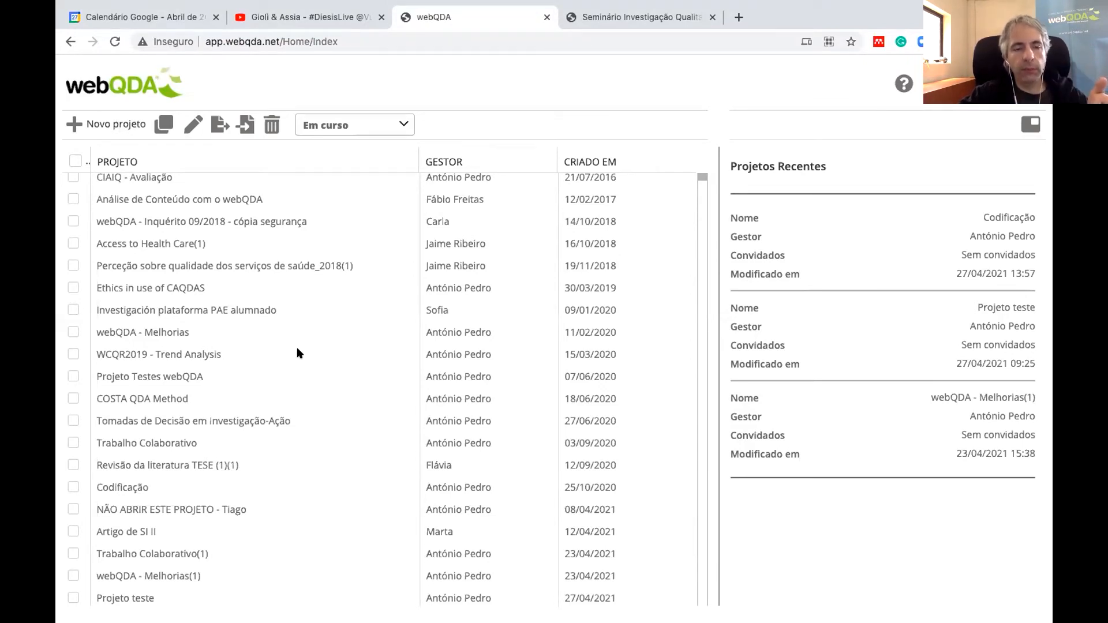
double_click(151, 488)
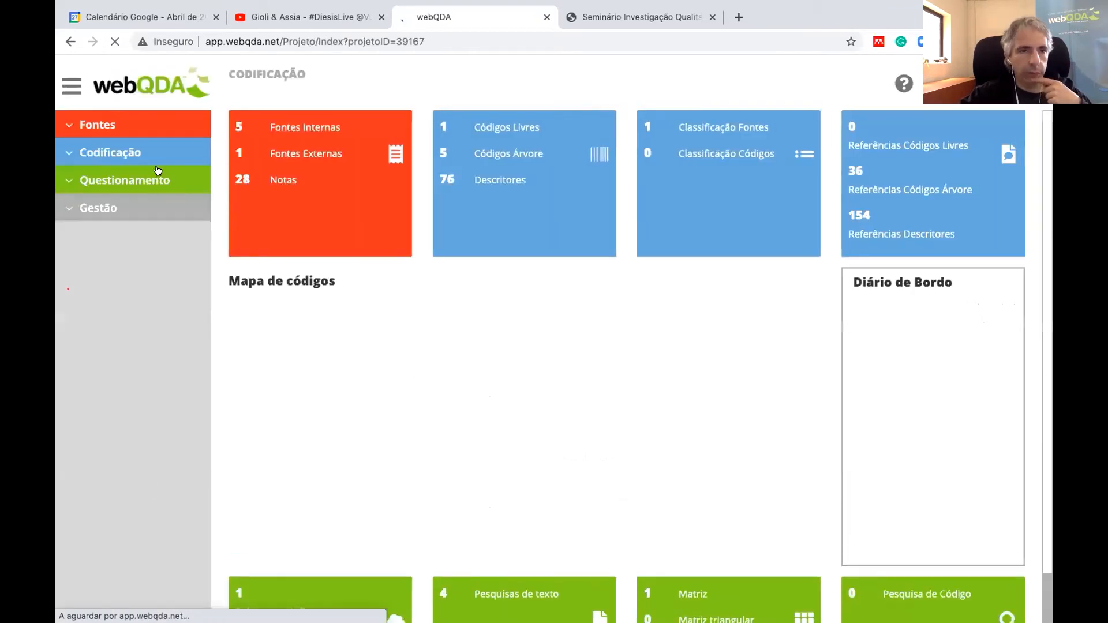
Expand the Fontes, Codificação, Questionamento and Gestão sections of the project navigation
click(111, 124)
click(114, 235)
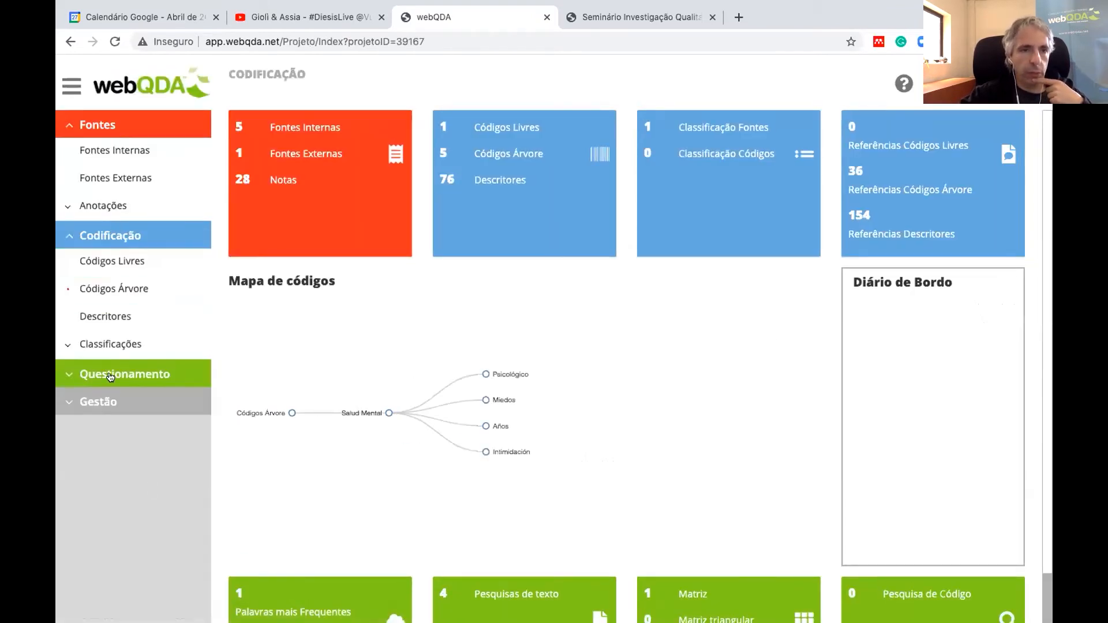
click(111, 374)
click(106, 513)
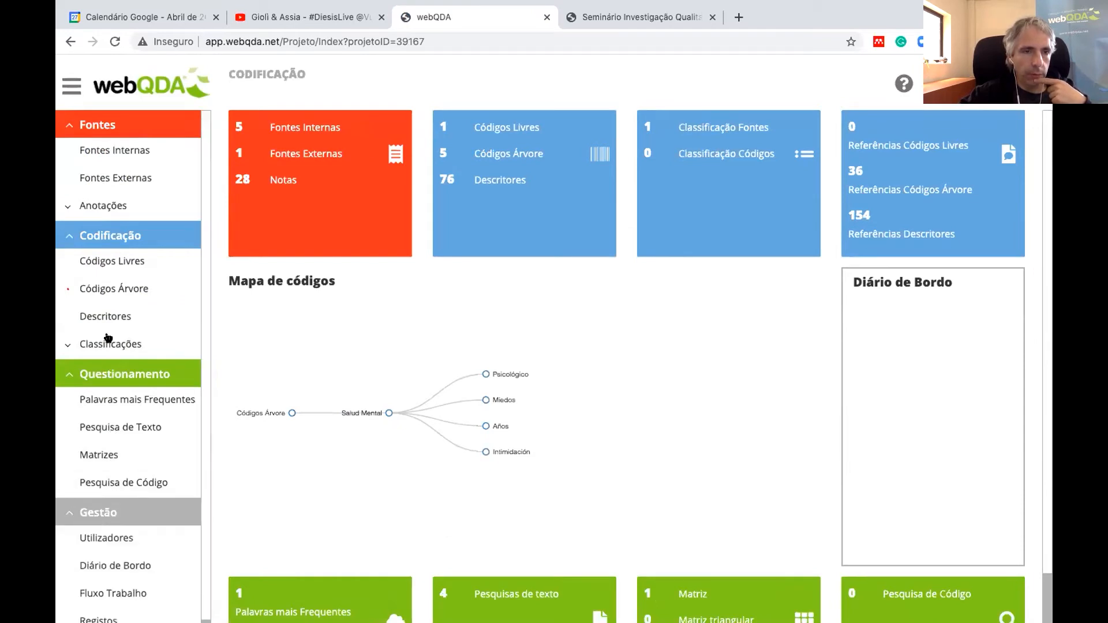
Look through the project's tree codes, its free codes and the results of the saved text search Dados
click(110, 290)
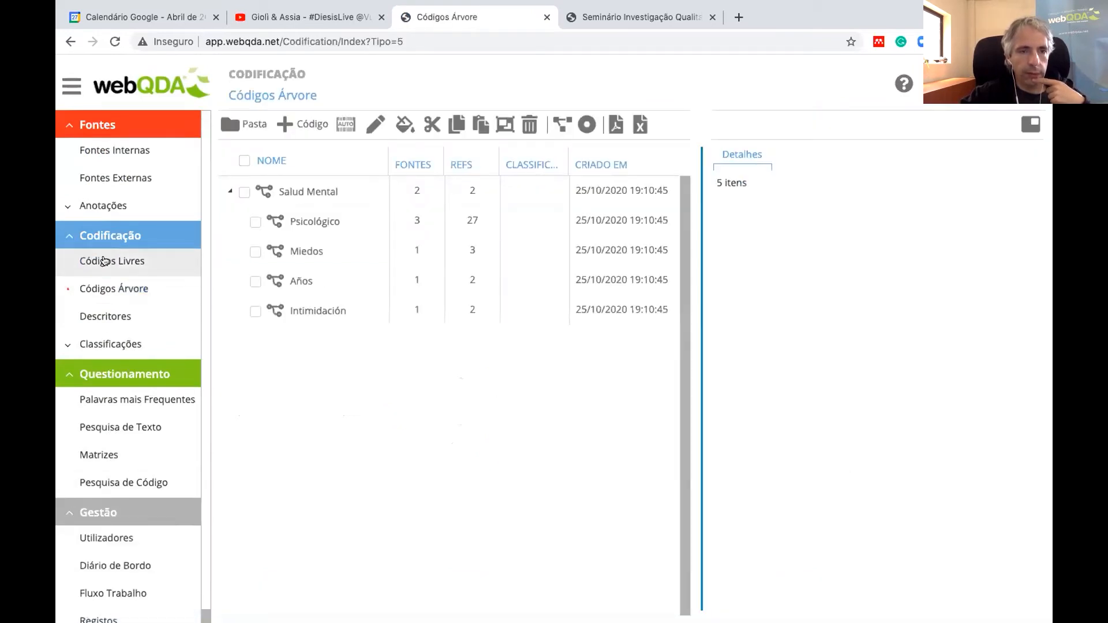
click(104, 261)
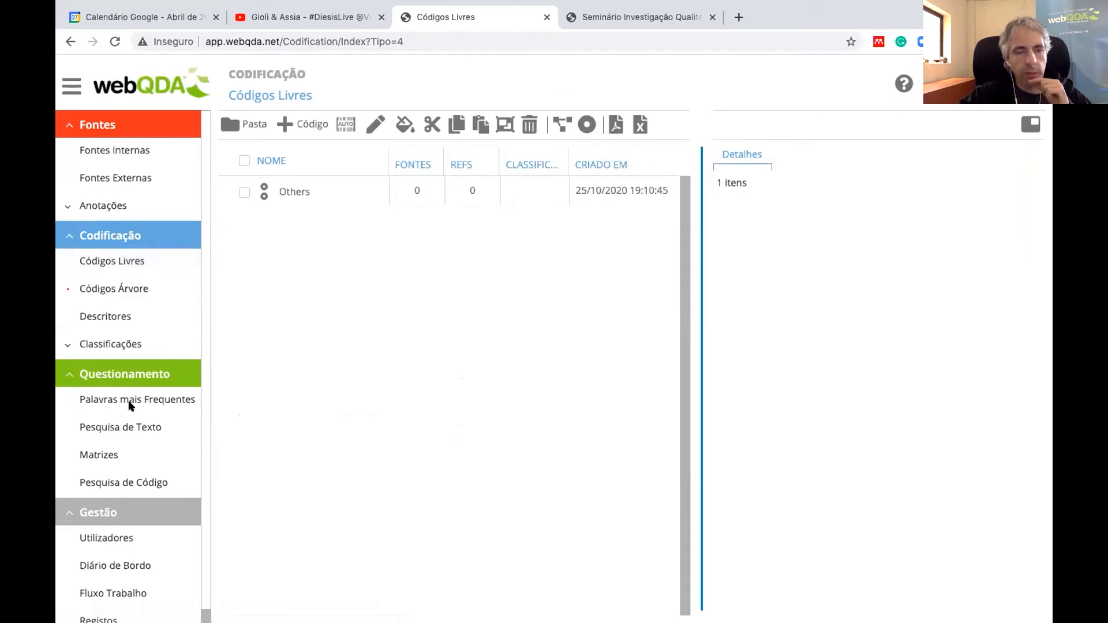
click(148, 430)
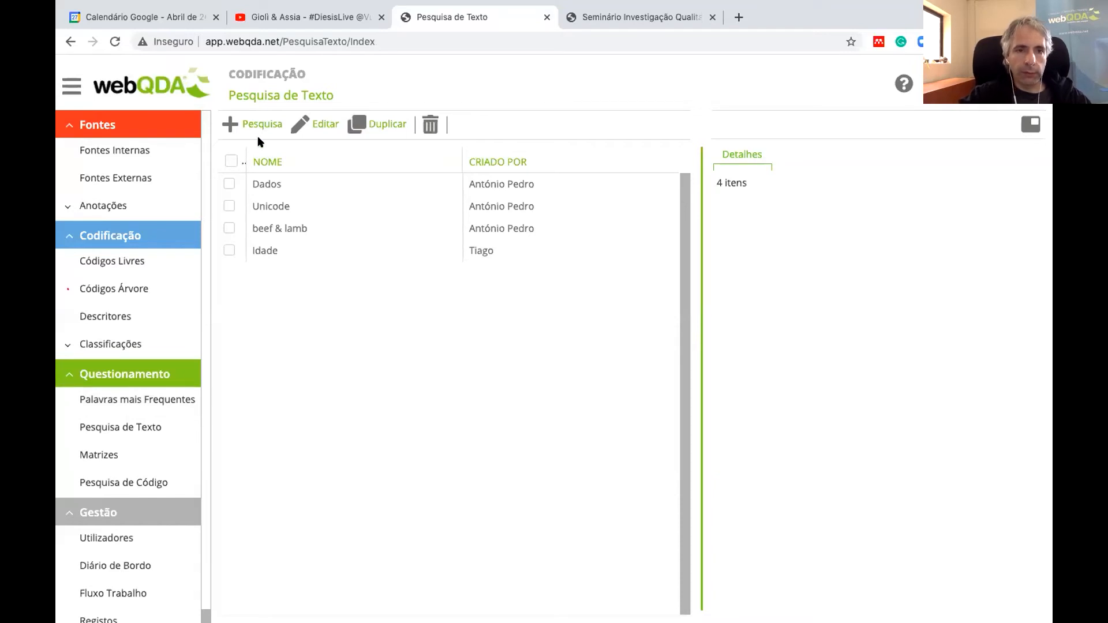
click(281, 184)
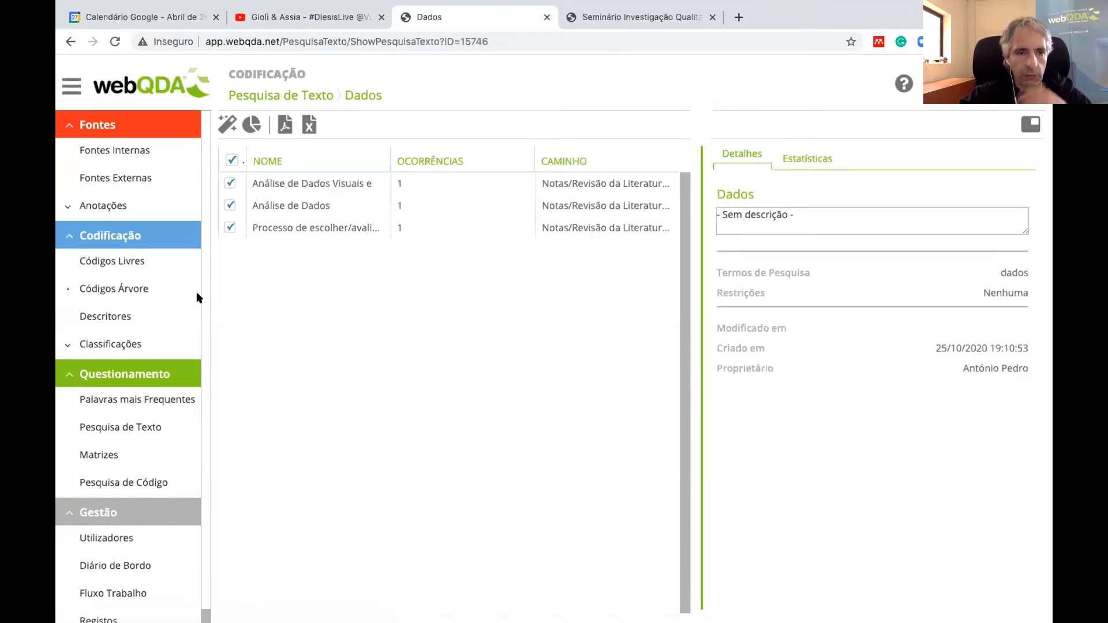
Open the saved most-frequent-words query "20 mais frequentes" and dismiss the error message
click(140, 402)
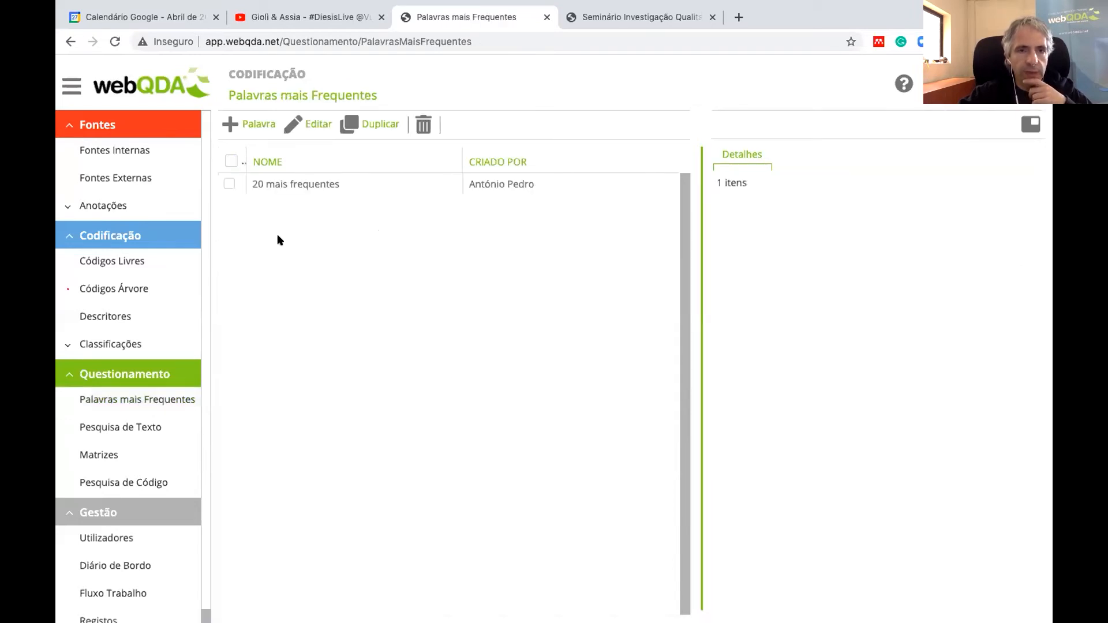
click(316, 186)
double_click(316, 184)
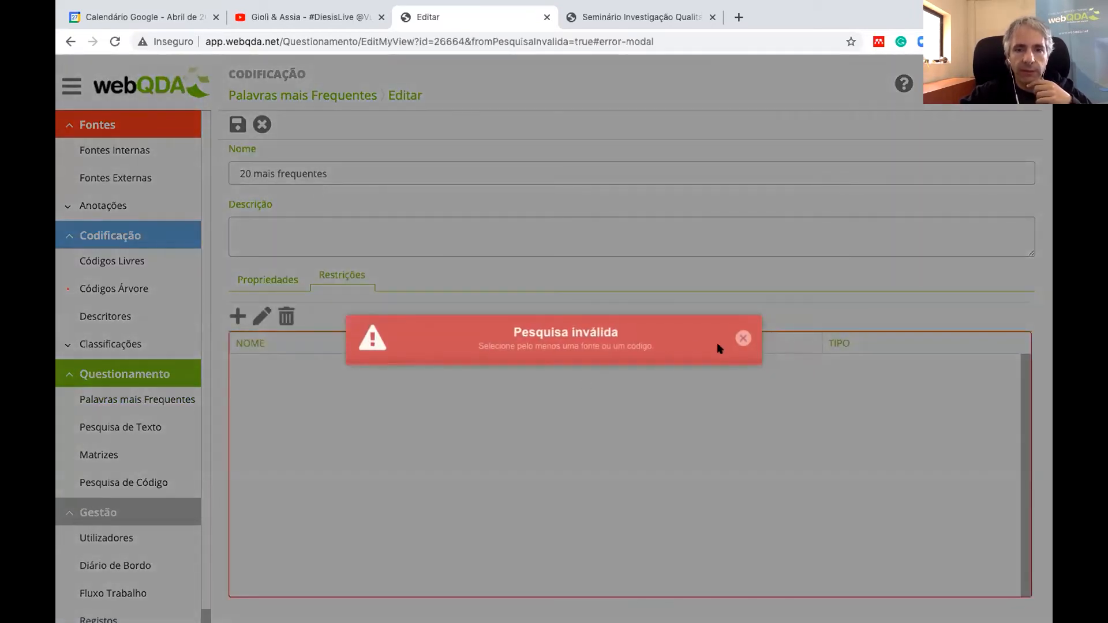
click(743, 338)
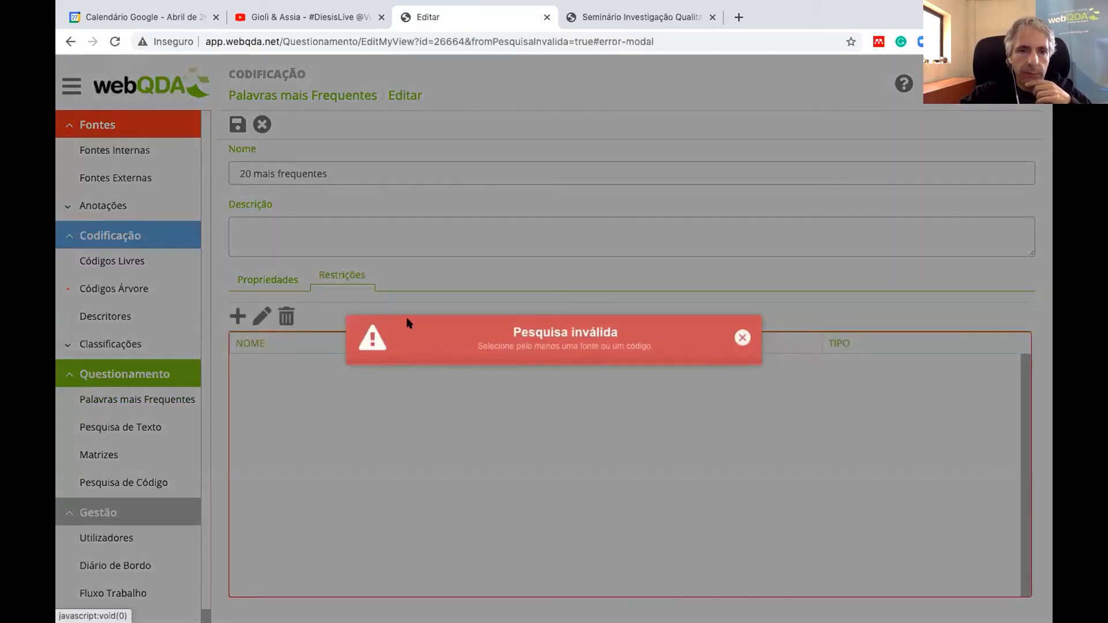
Add all five internal sources as restrictions of the "20 mais frequentes" query and save it
click(238, 316)
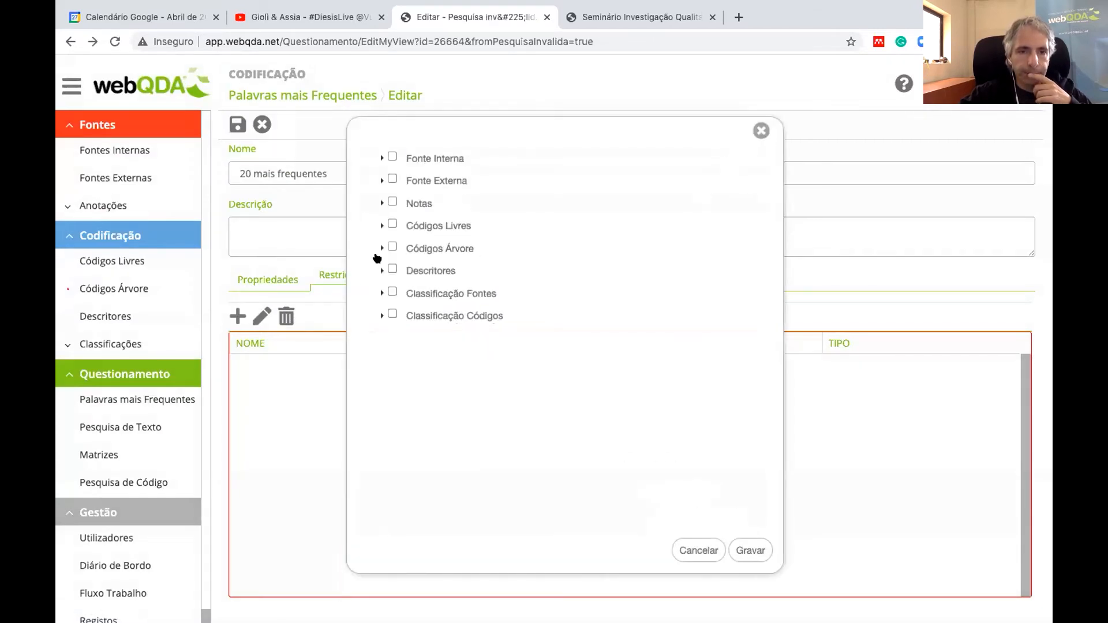
click(381, 158)
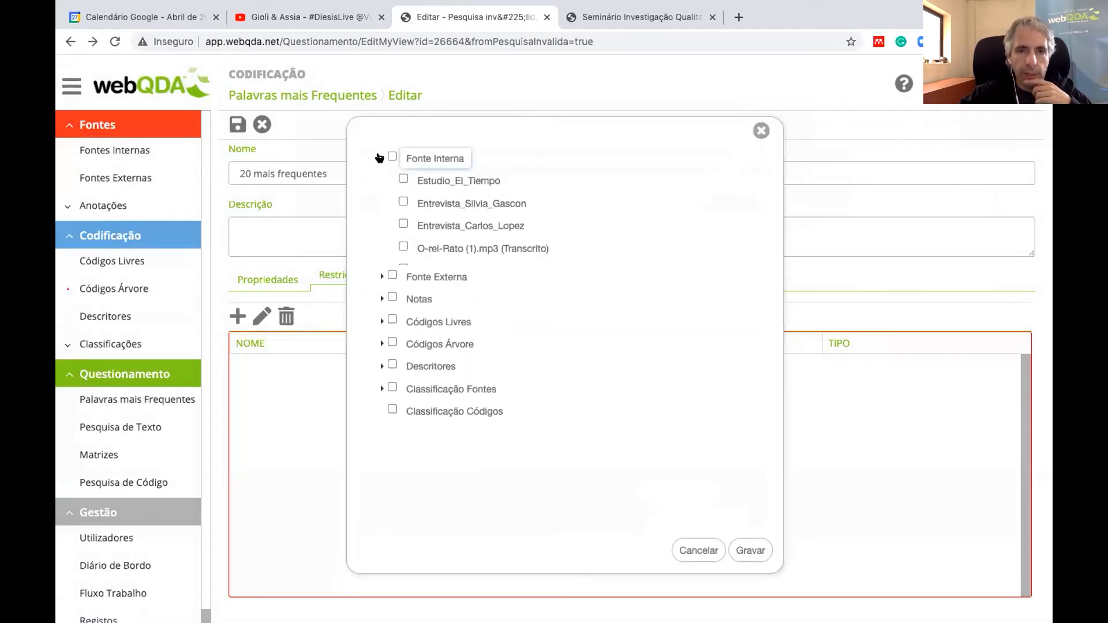
click(403, 180)
click(403, 202)
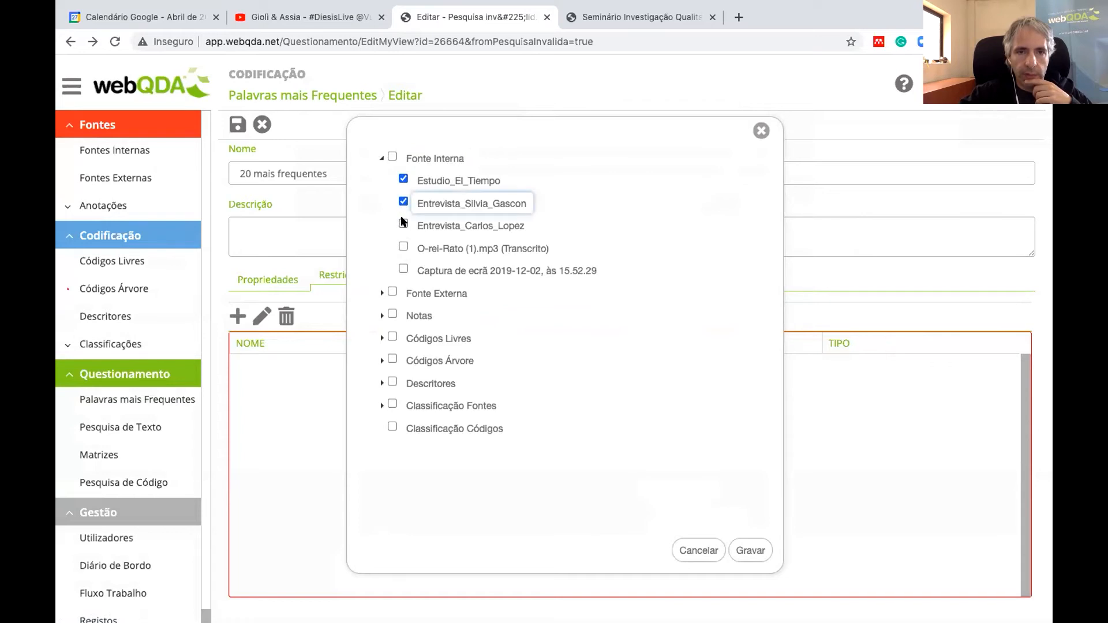
click(403, 224)
click(403, 246)
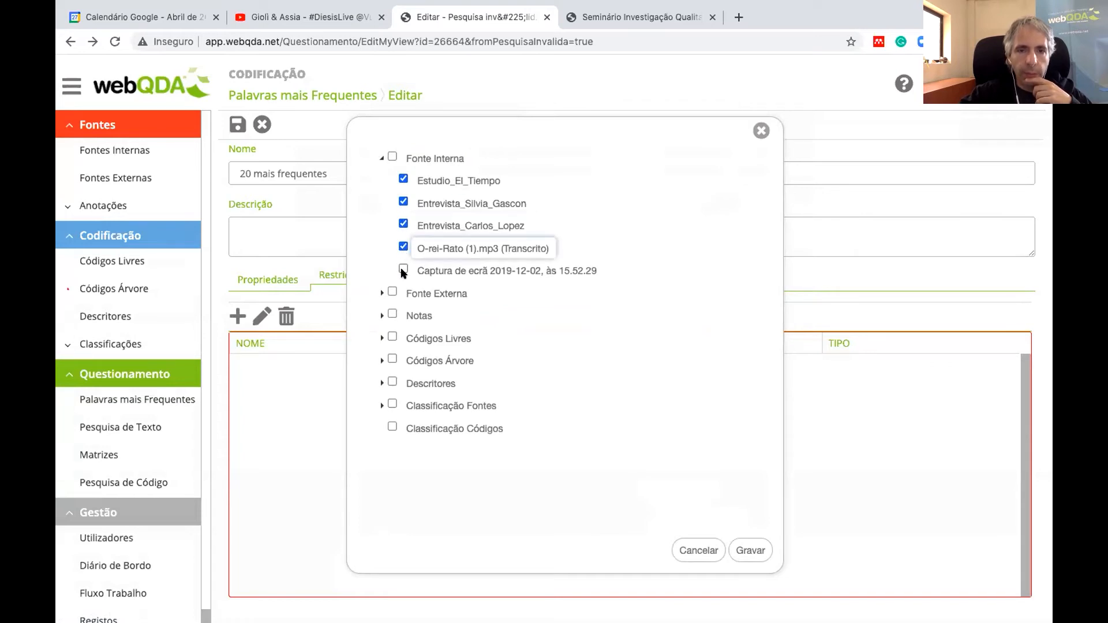
click(402, 269)
click(753, 553)
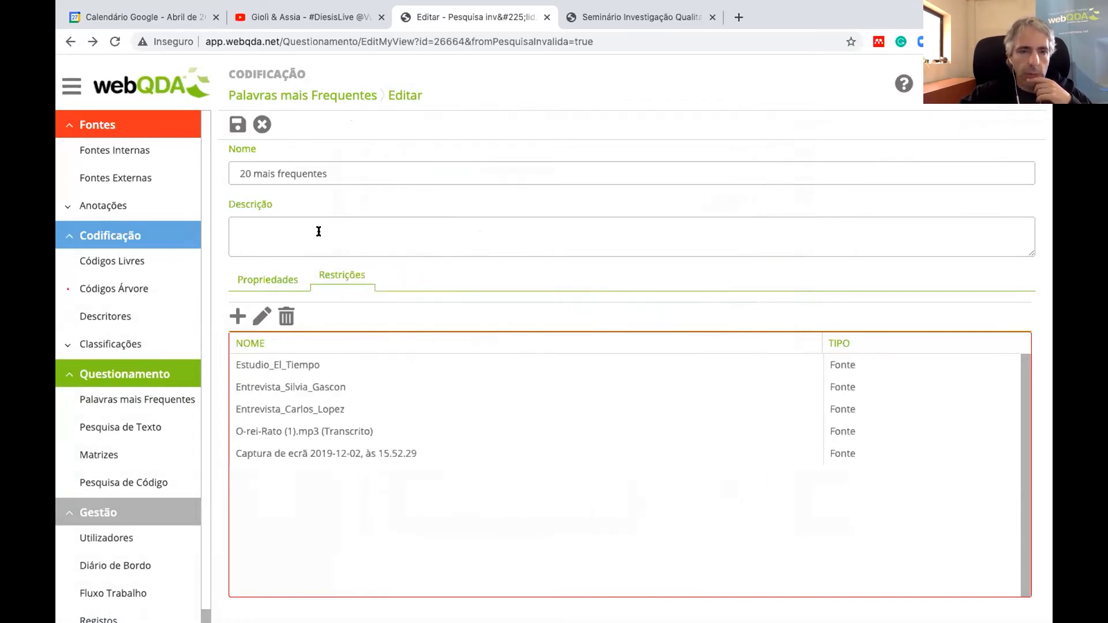
click(232, 127)
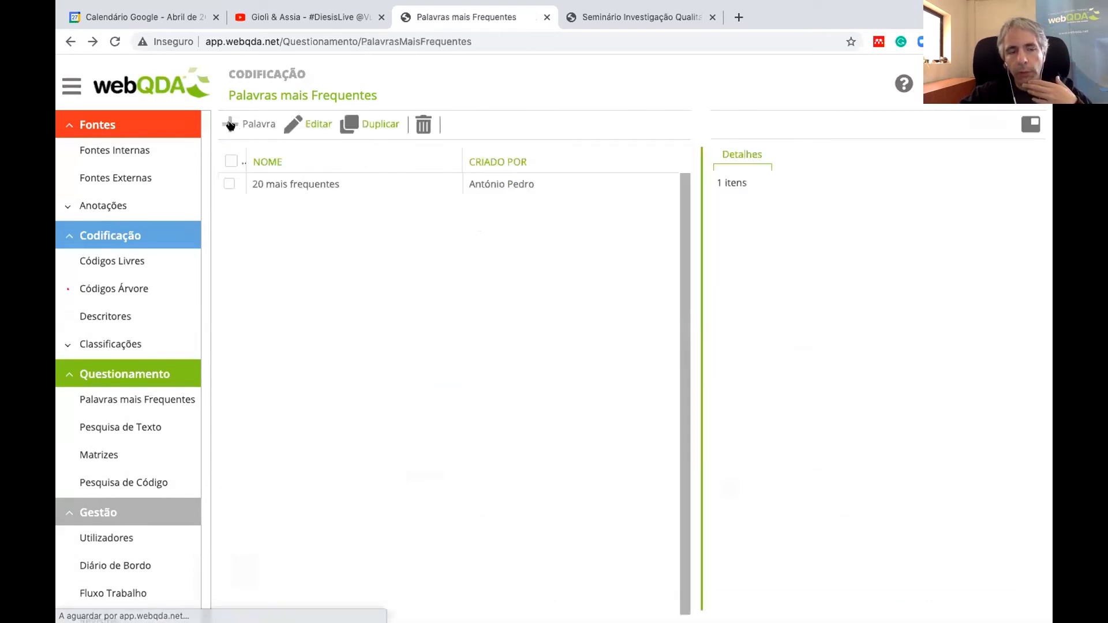
Open the results of the "20 mais frequentes" query and look through the word list
double_click(292, 185)
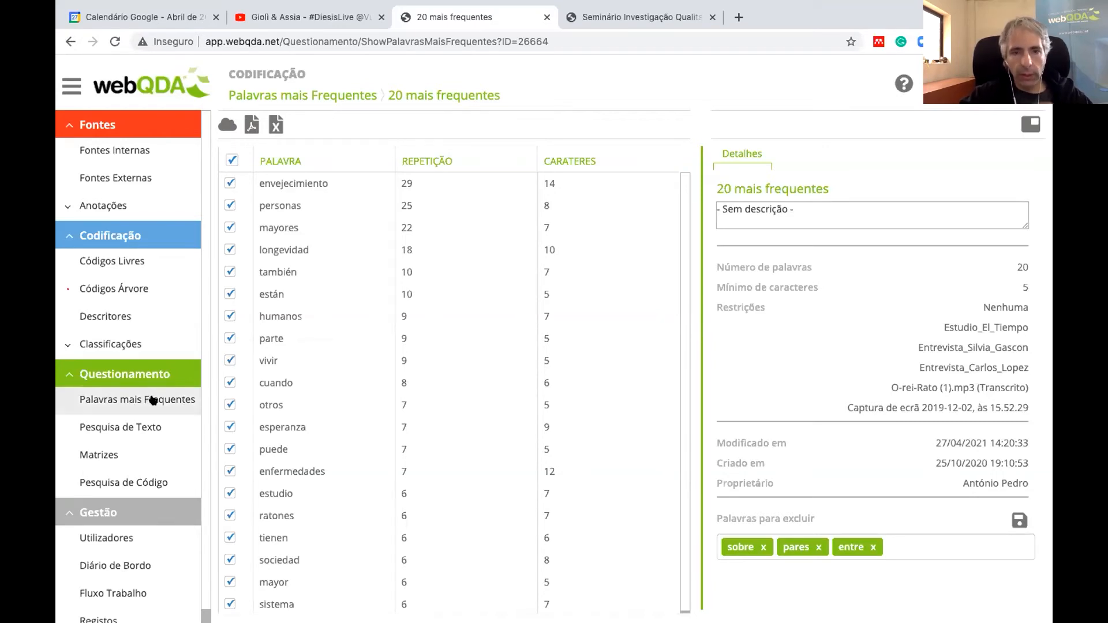
scroll(309, 455, down, 1)
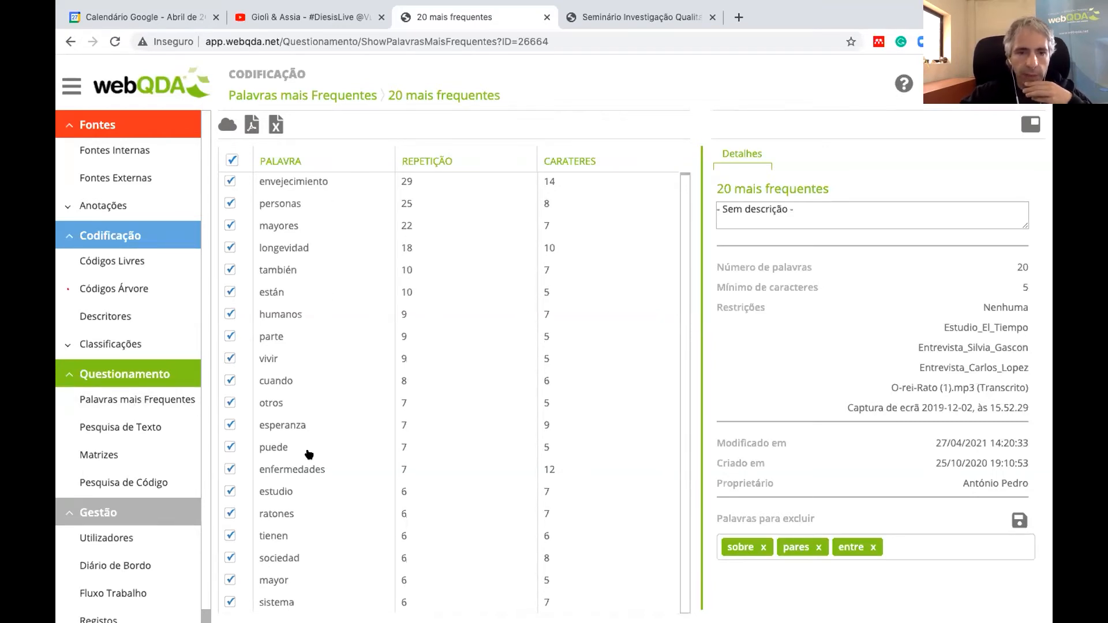
scroll(309, 454, up, 1)
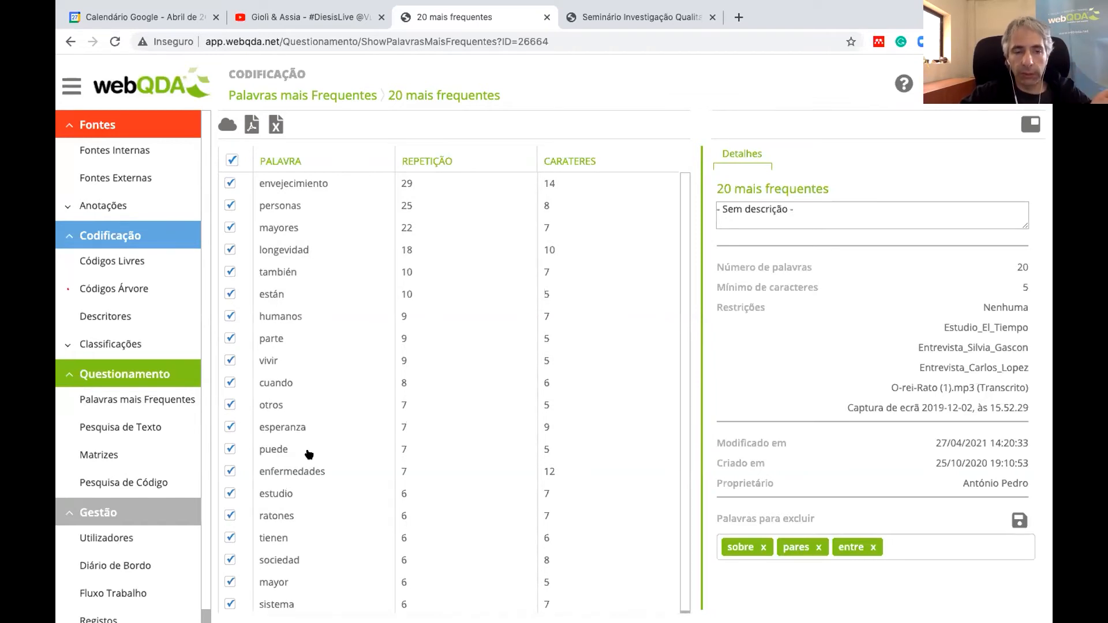
Request the source passages for "personas" and "longevidad", and view the frequent words as a word cloud before returning to the list
click(286, 207)
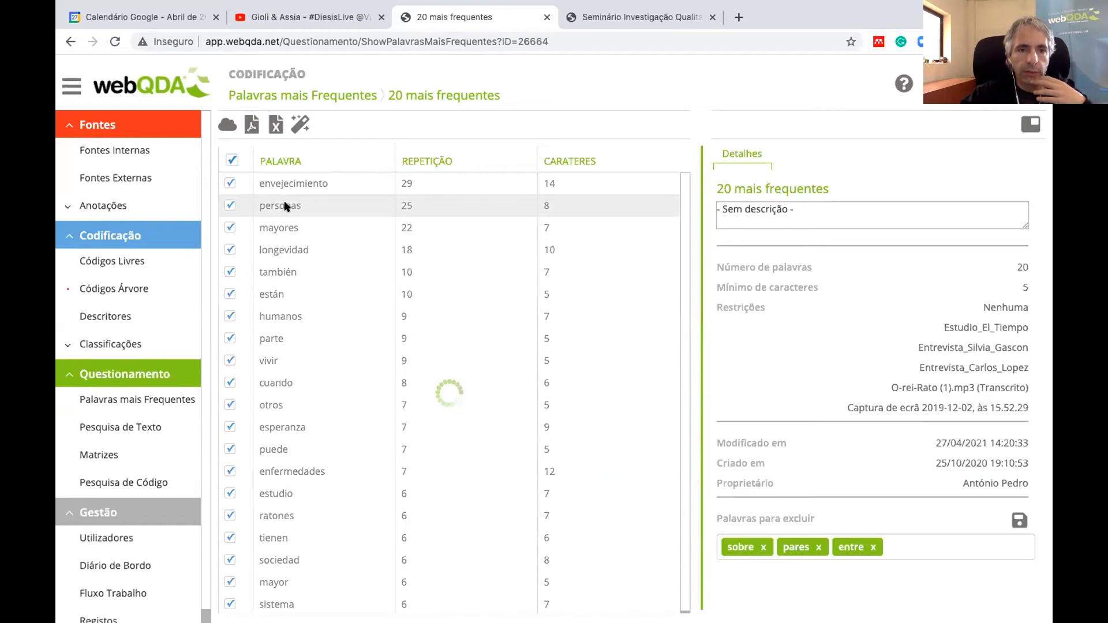
click(286, 248)
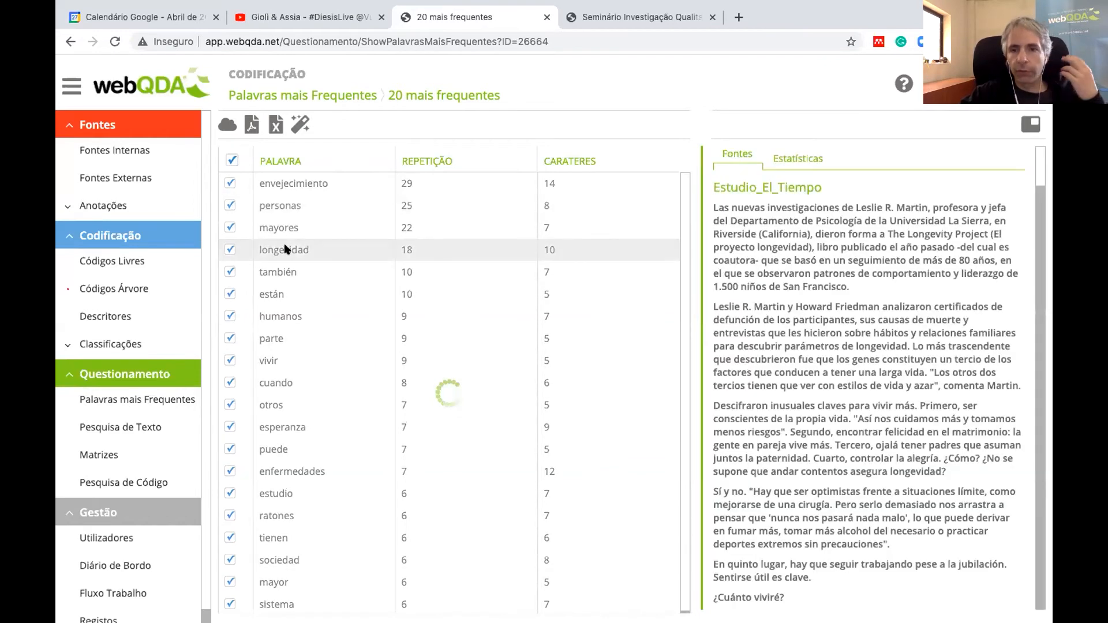
click(228, 126)
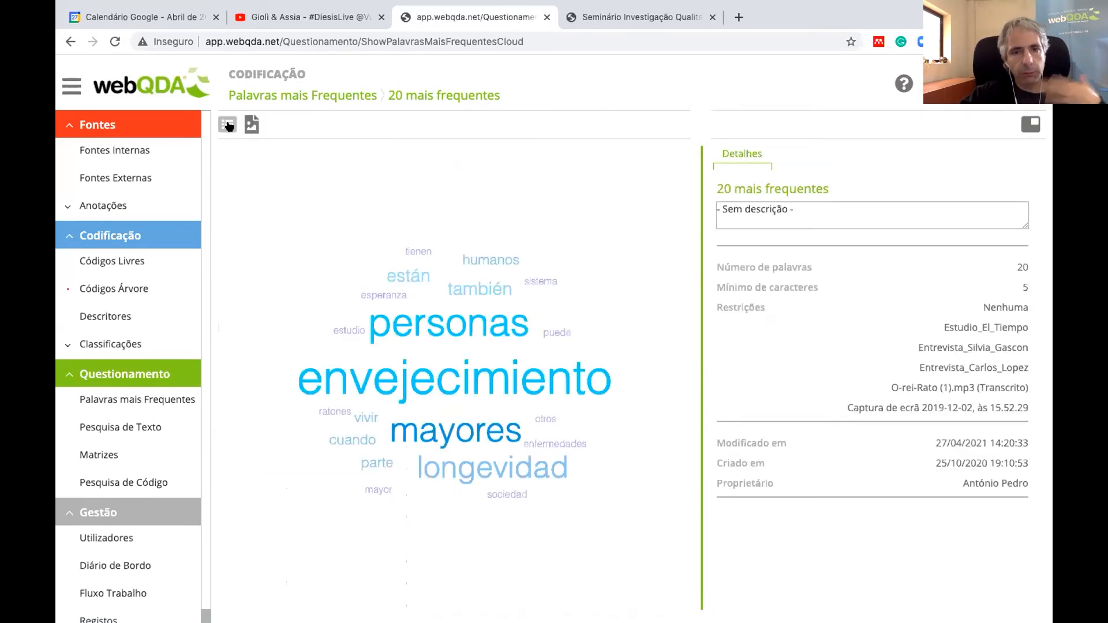
click(228, 125)
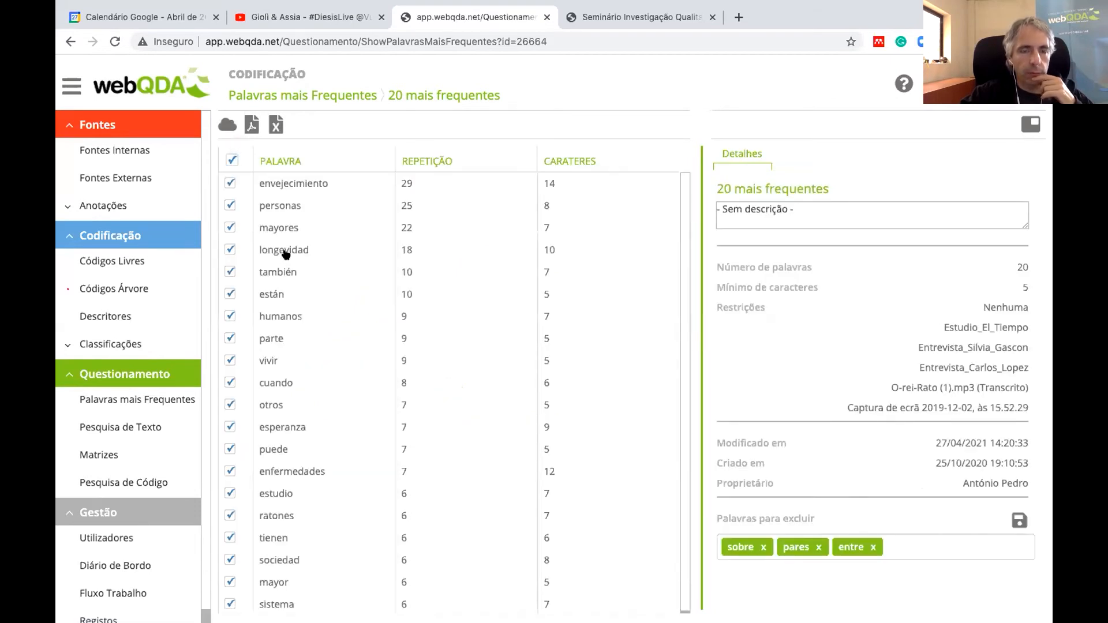
Automatically code every occurrence of the frequent word "longevidad" into the "Códigos Livres" folder
click(284, 248)
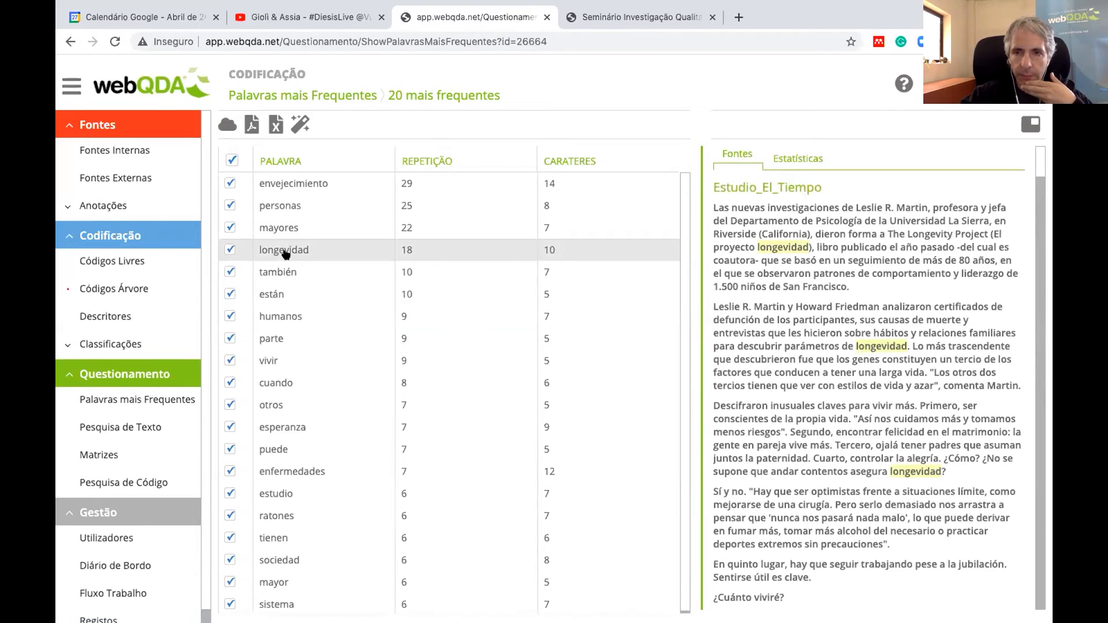
click(297, 126)
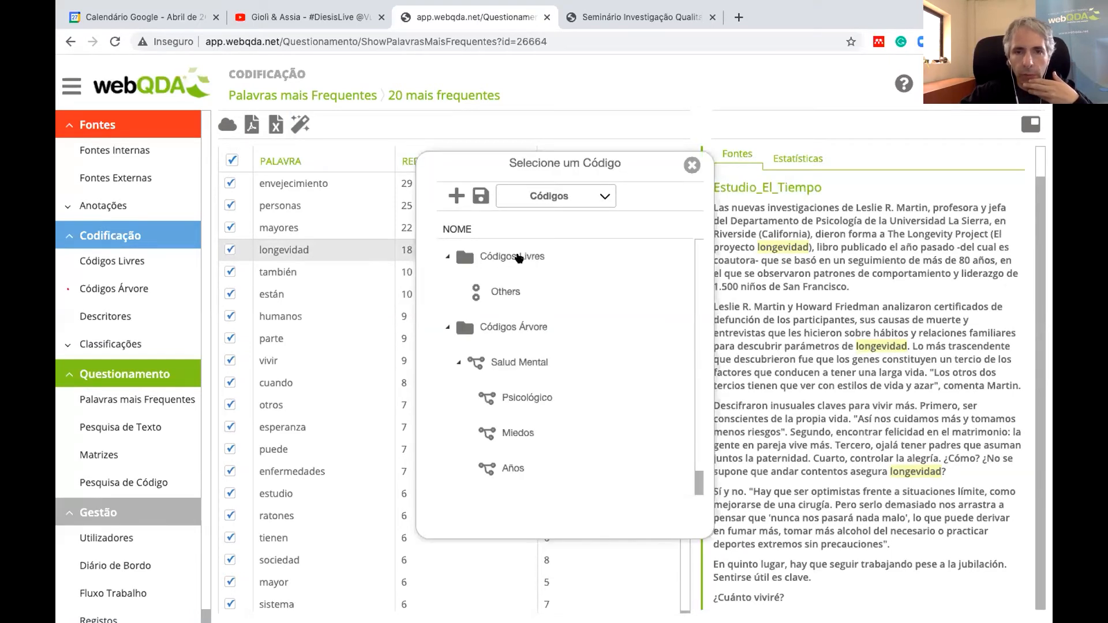
click(518, 258)
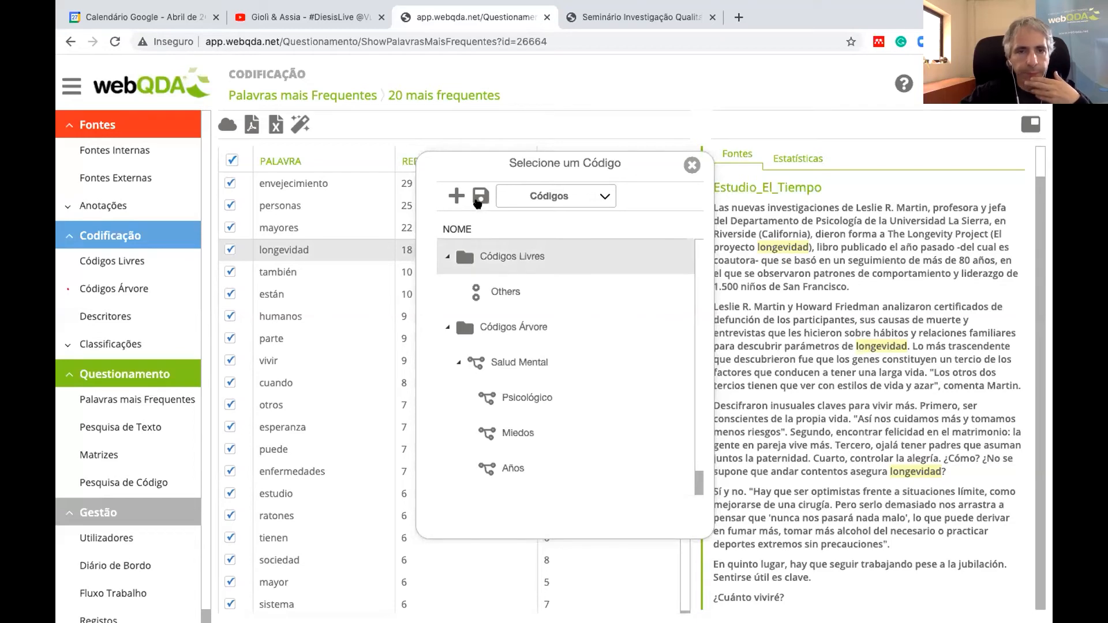
click(480, 198)
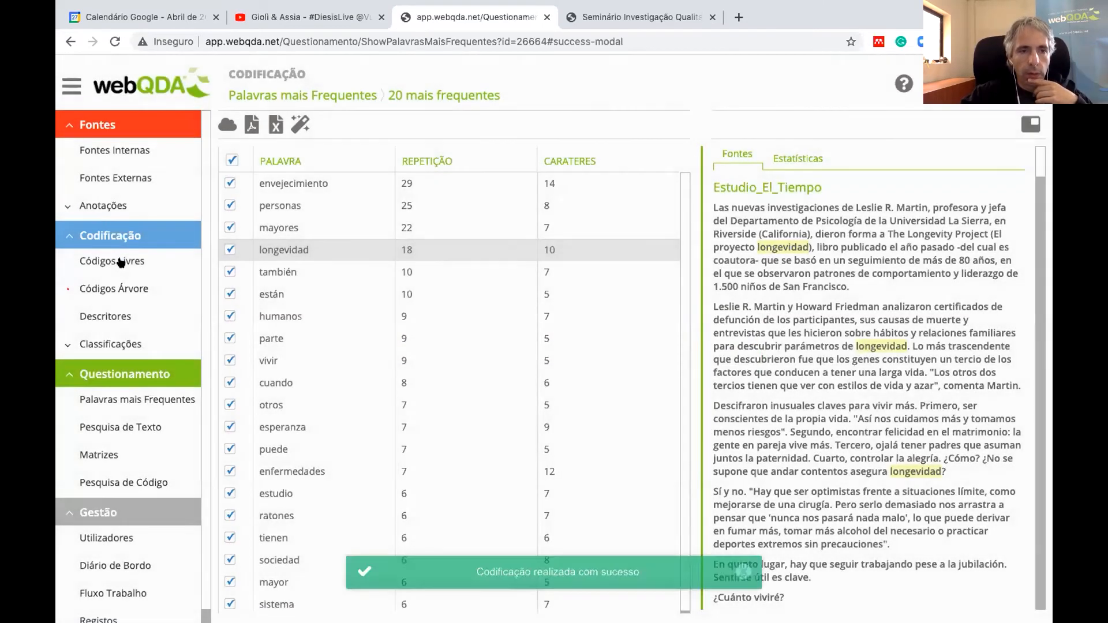
Examine the references and sources of the free code "longevidad", and open its full reference list
click(119, 263)
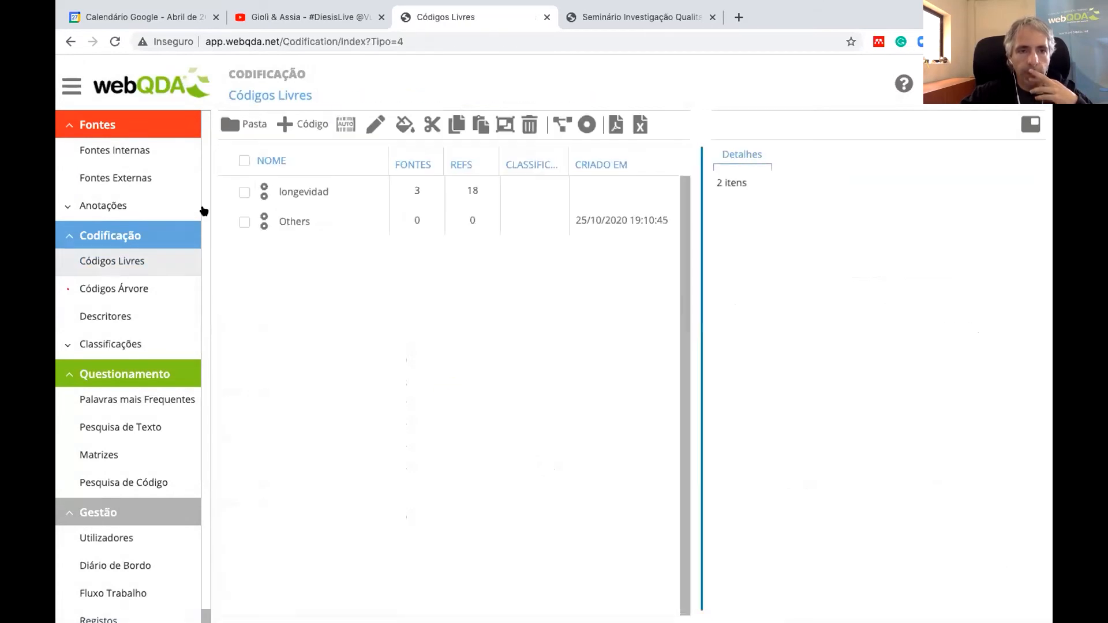
click(327, 194)
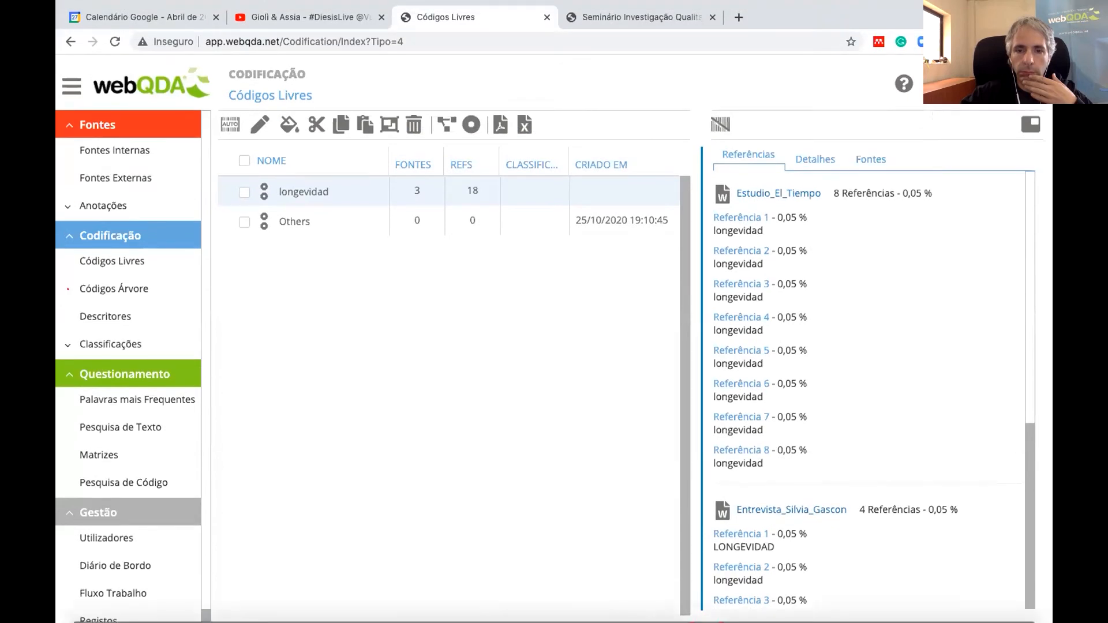
click(873, 156)
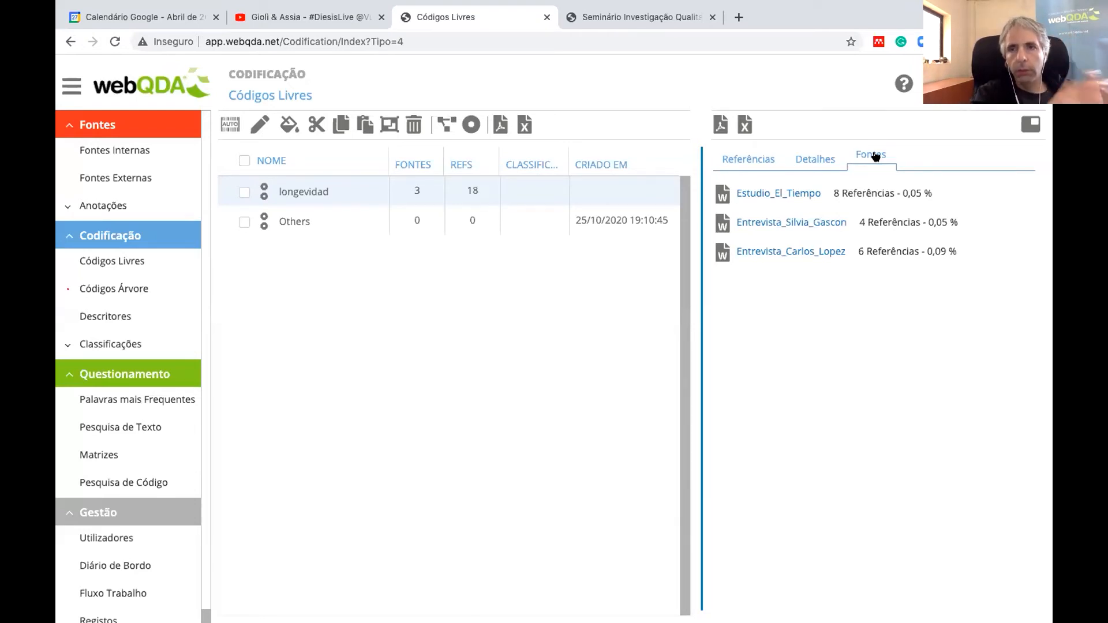
double_click(301, 194)
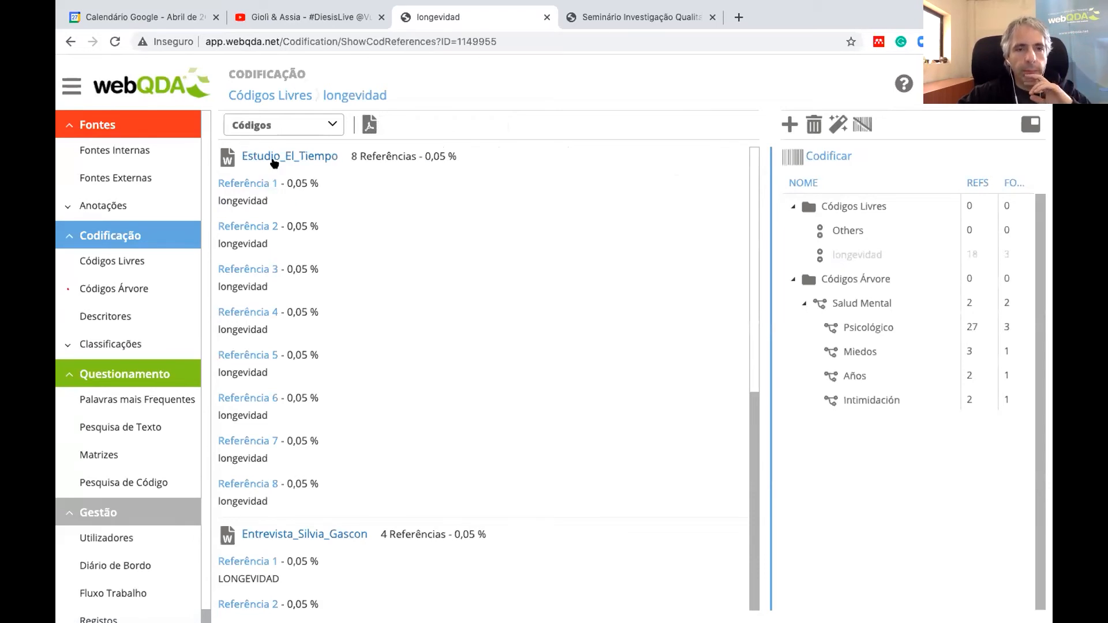
scroll(274, 307, down, 3)
scroll(276, 305, down, 1)
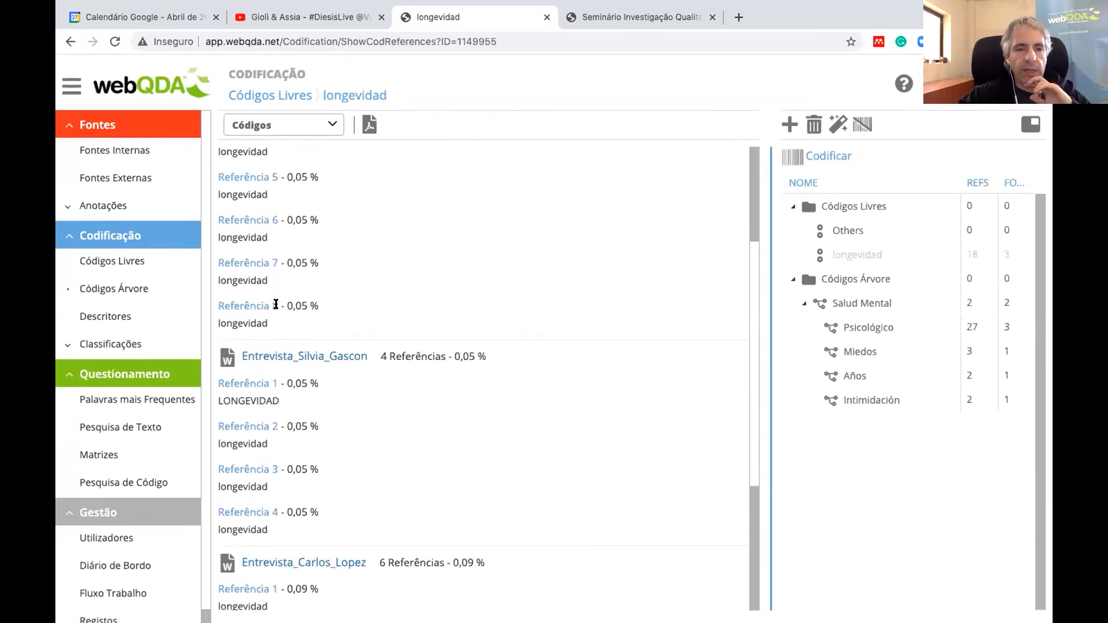
scroll(276, 304, up, 3)
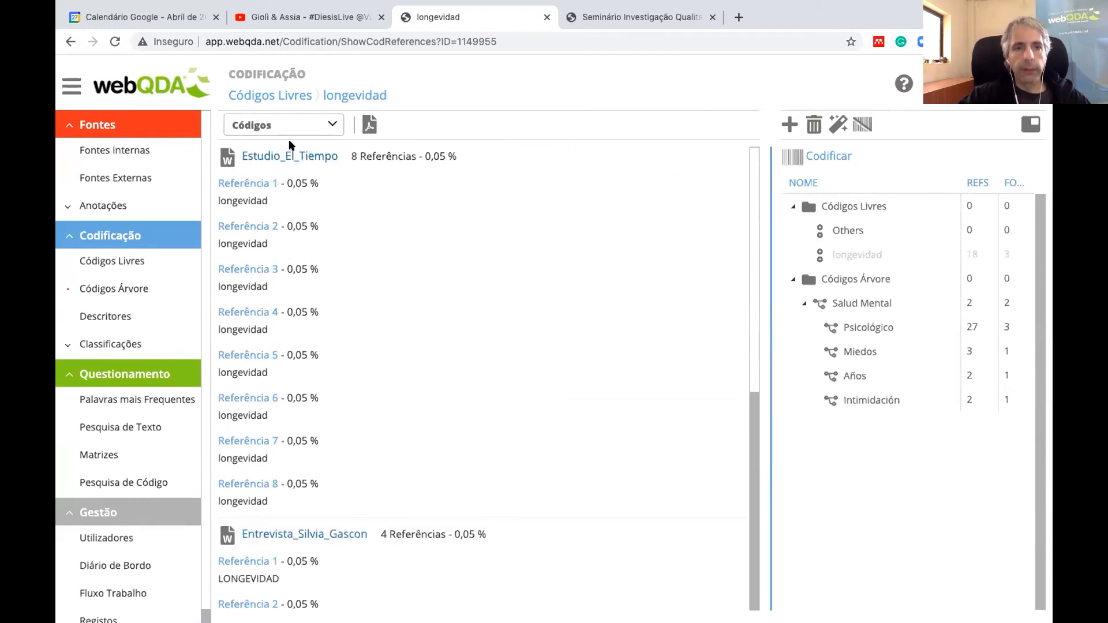
Inspect the sources "Estudio_El_Tiempo" and the first interview from the "longevidad" references, and return to the free codes
click(287, 158)
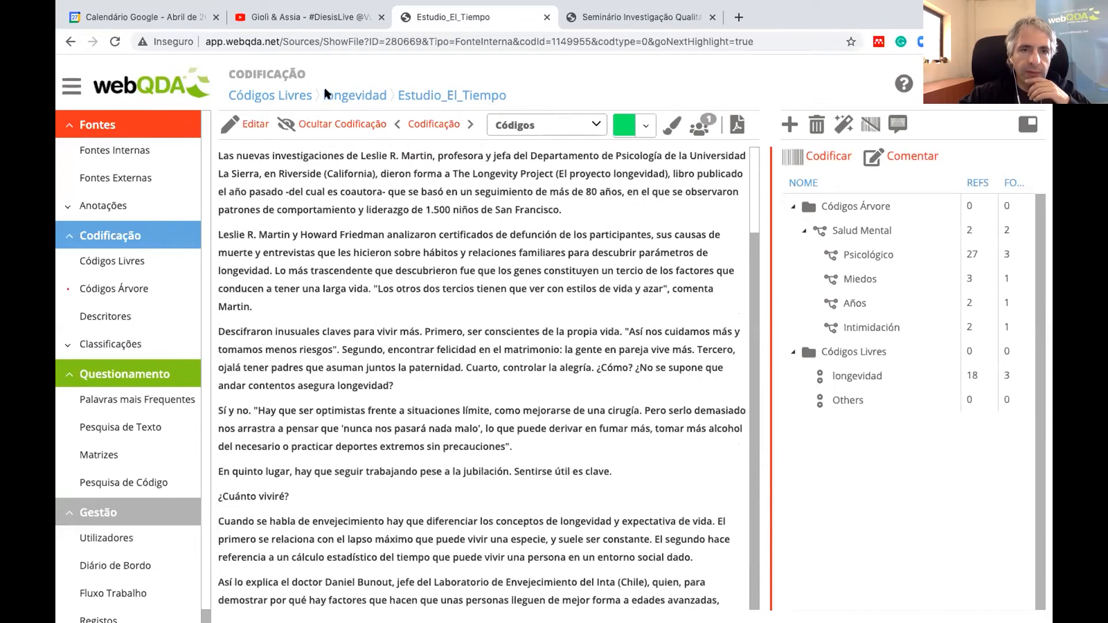
click(329, 95)
scroll(326, 413, down, 2)
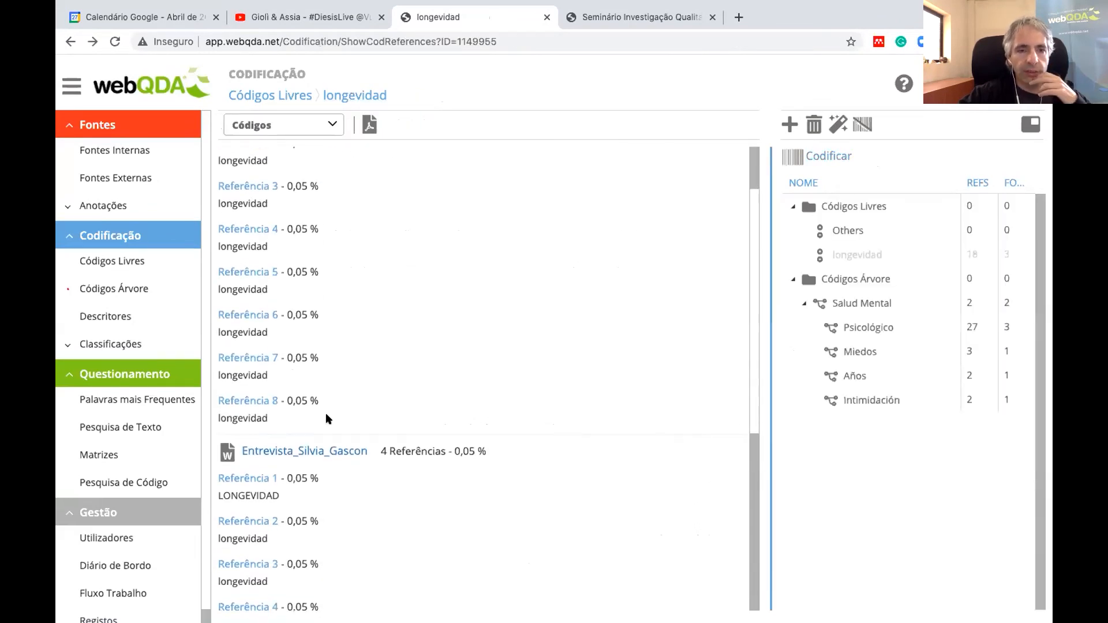
scroll(327, 416, down, 1)
click(332, 428)
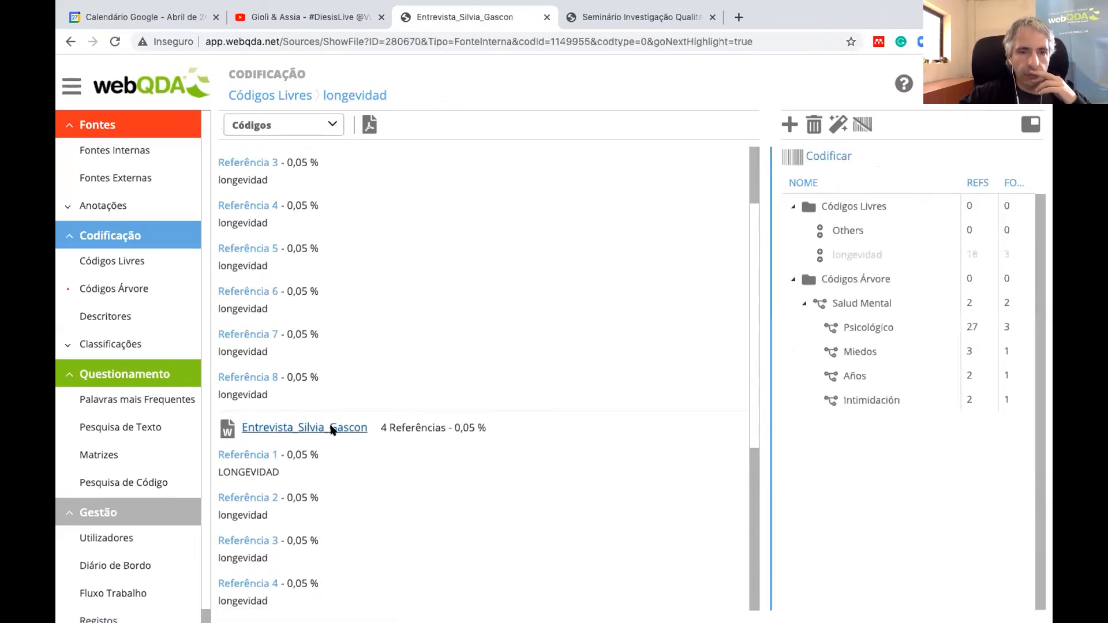
scroll(332, 430, down, 15)
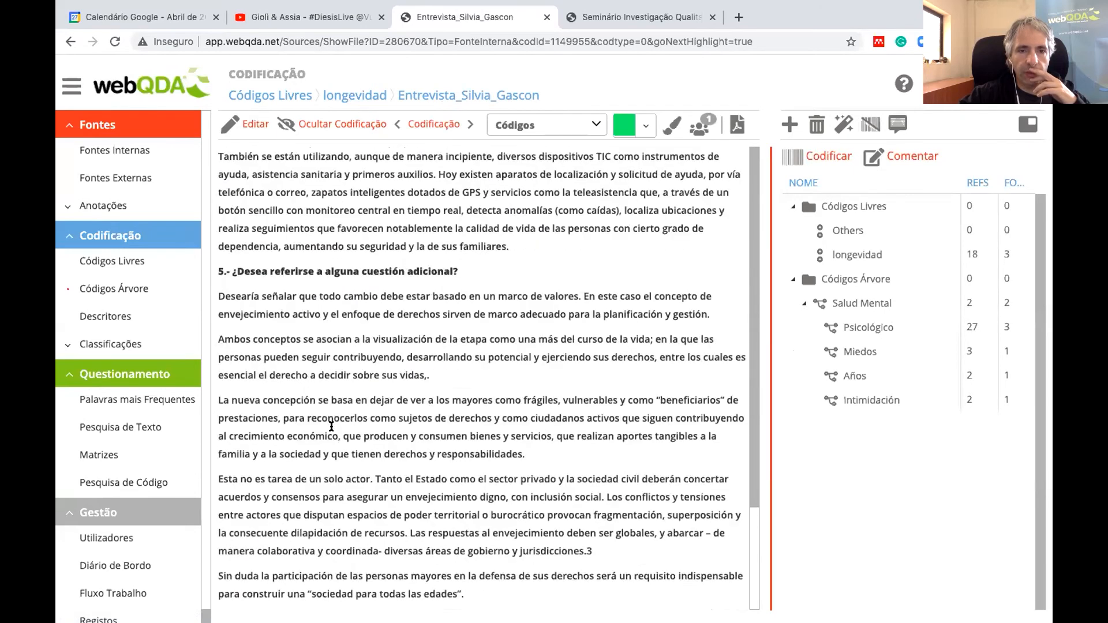
click(344, 94)
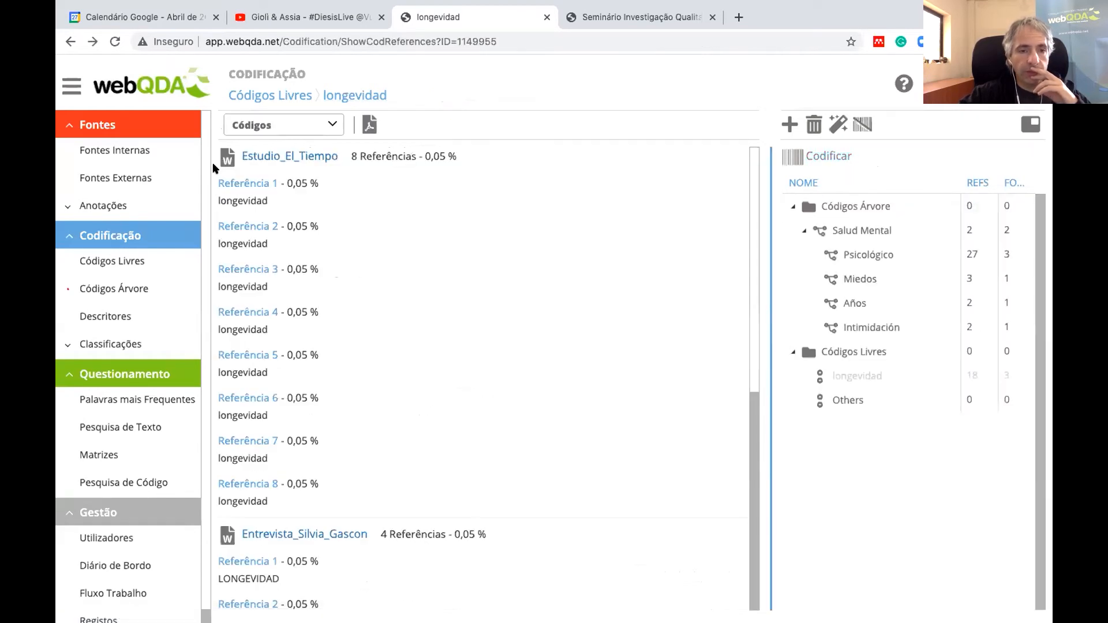
click(136, 265)
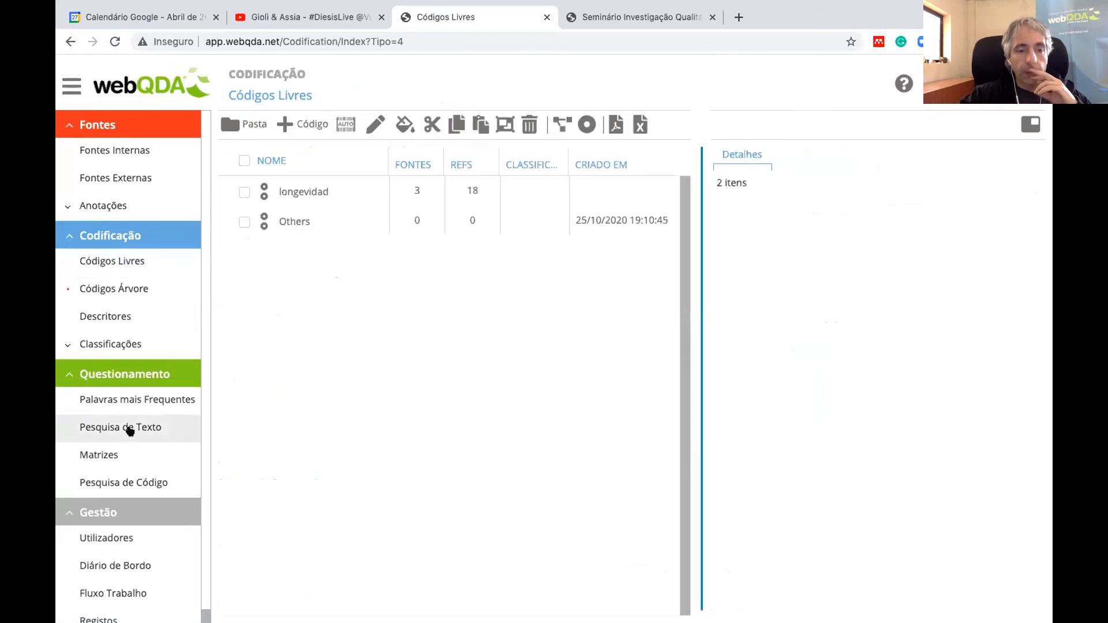
View the results of the saved text search "Dados" as a list and as charts, and return to the searches
click(129, 428)
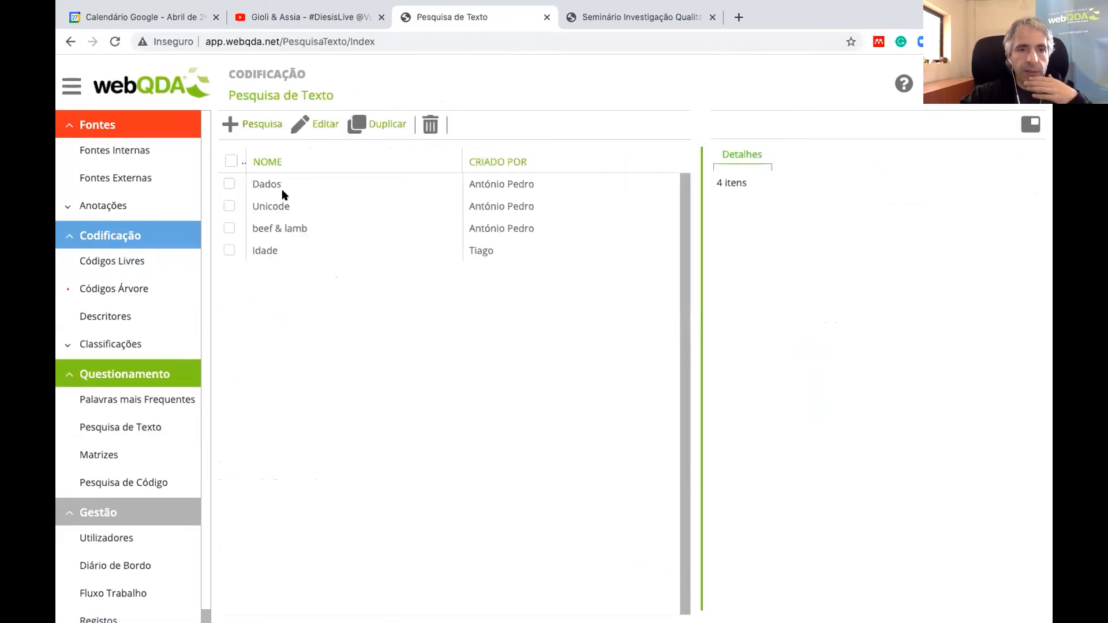
double_click(290, 183)
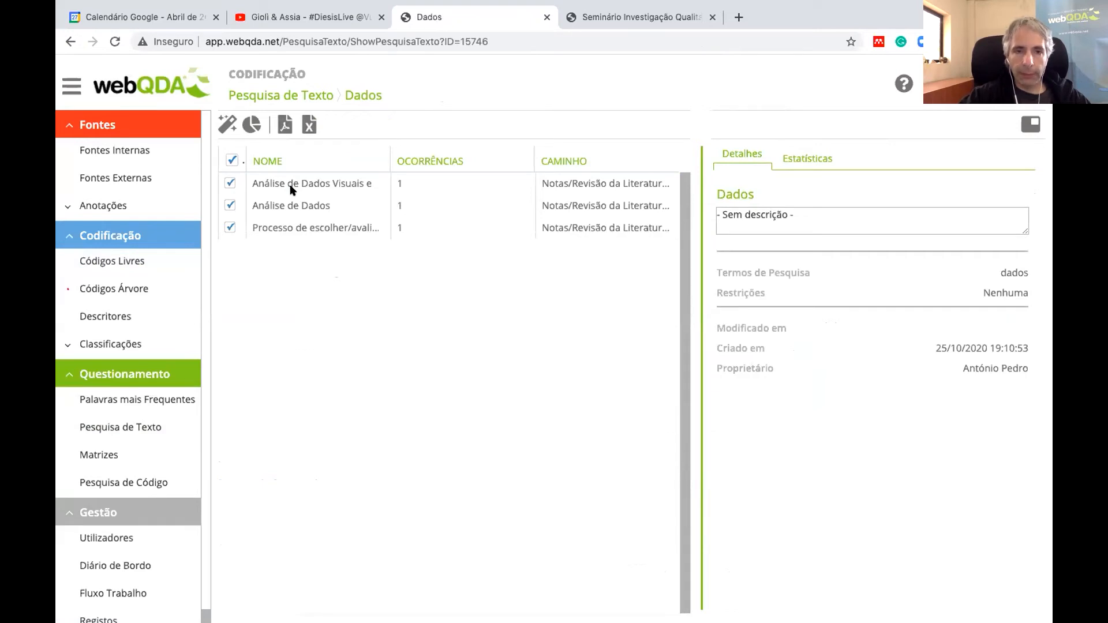
click(249, 127)
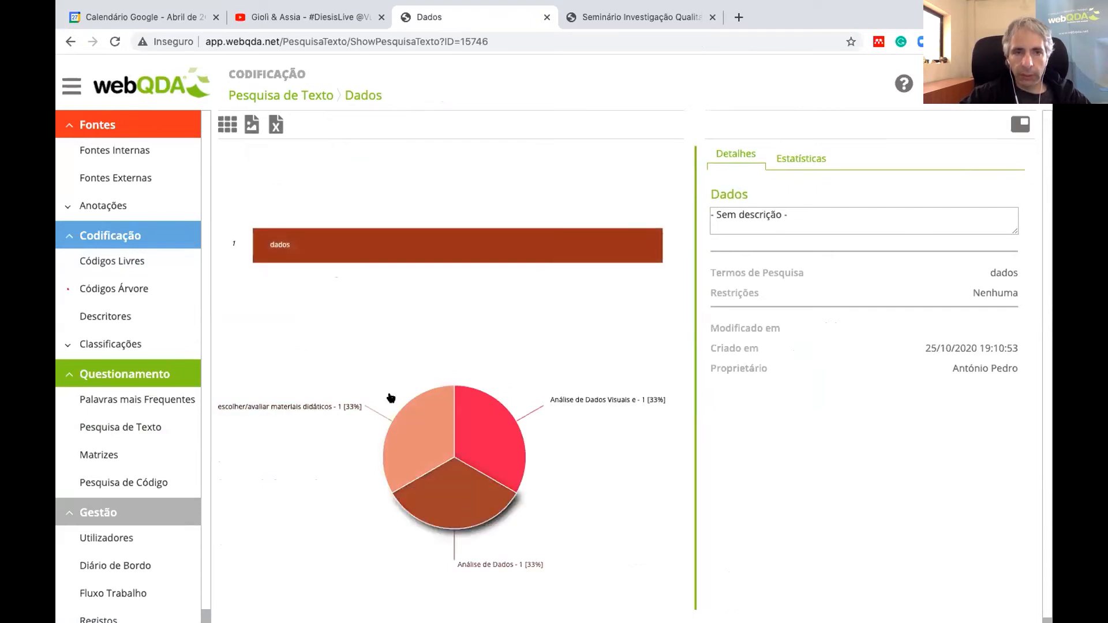
click(291, 95)
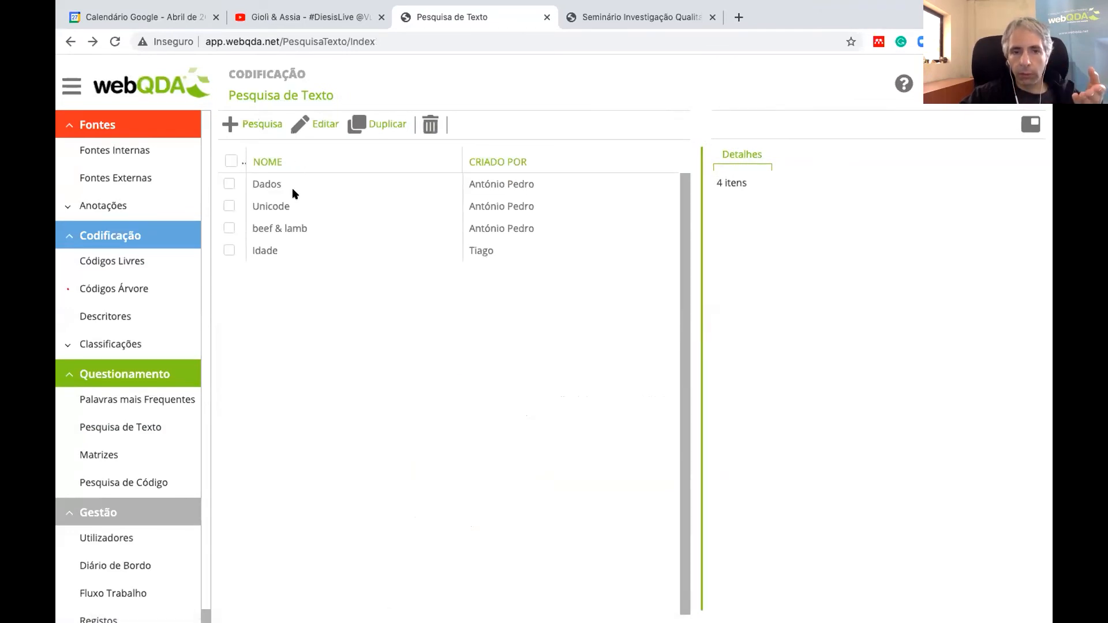
Select the tree code "Psicológico" and open the list of automatic codings
click(138, 289)
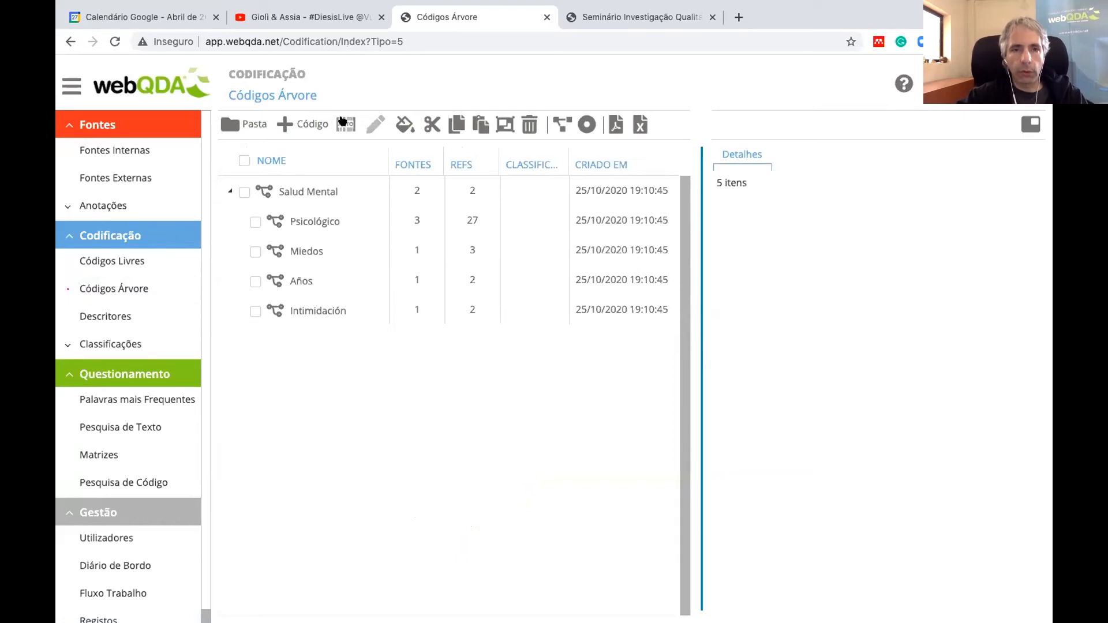
click(342, 122)
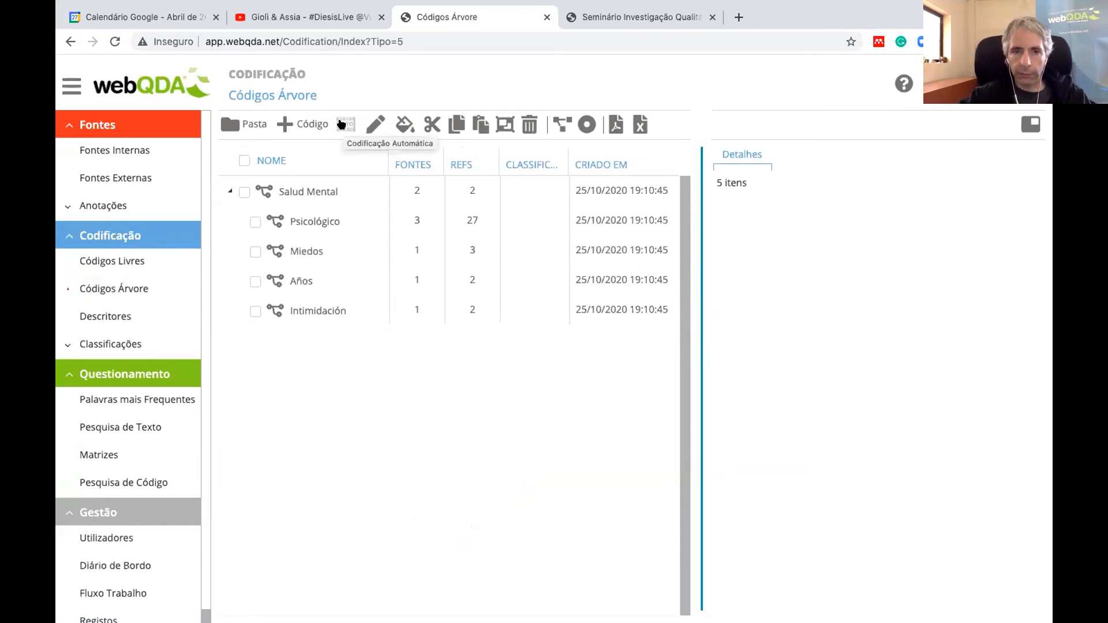
click(309, 226)
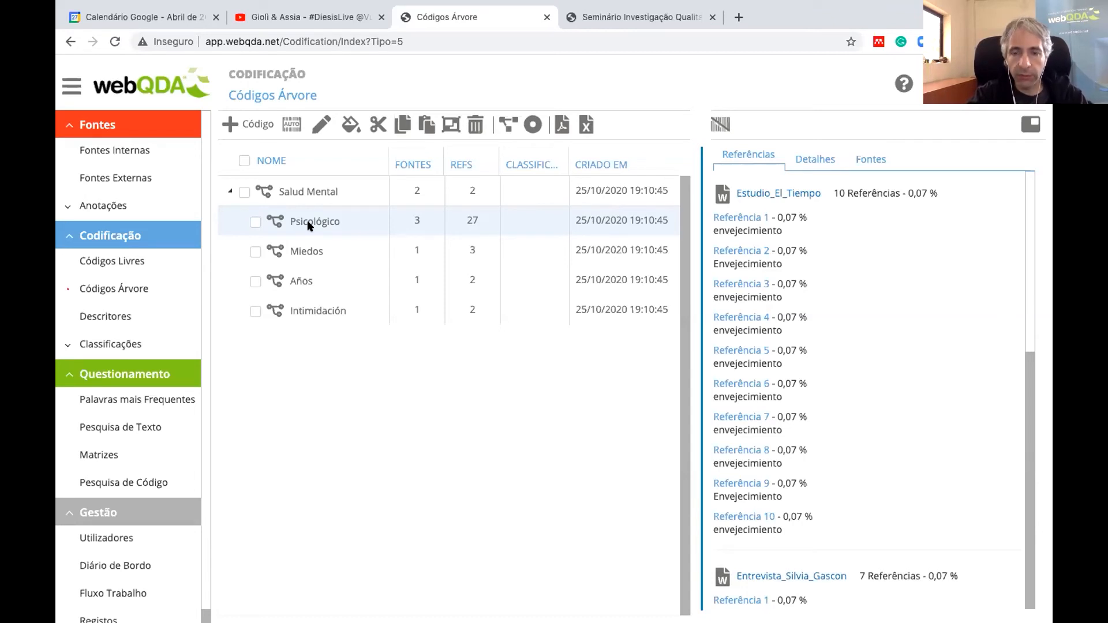
click(290, 125)
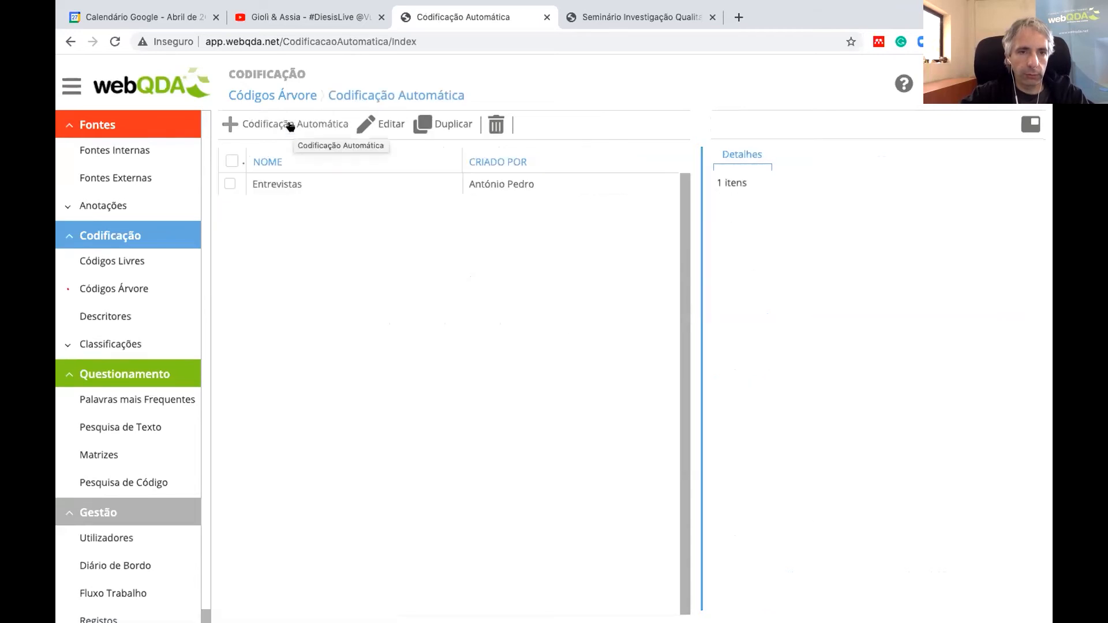
Edit the automatic coding "Entrevistas" and delete "Salud Mental" from its codes
click(367, 125)
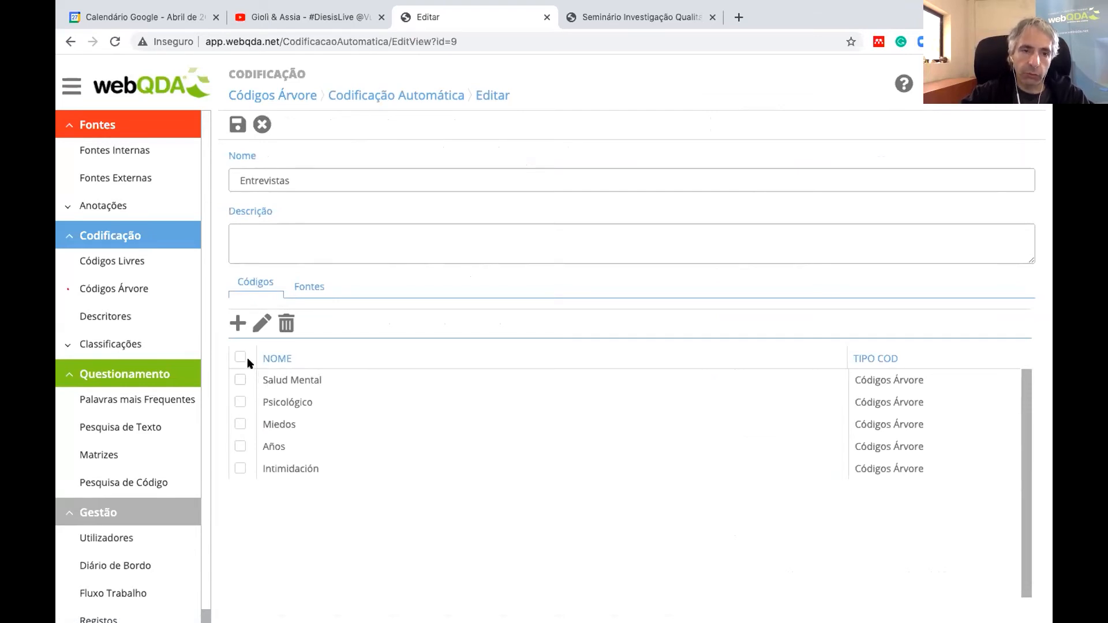
click(241, 379)
click(286, 324)
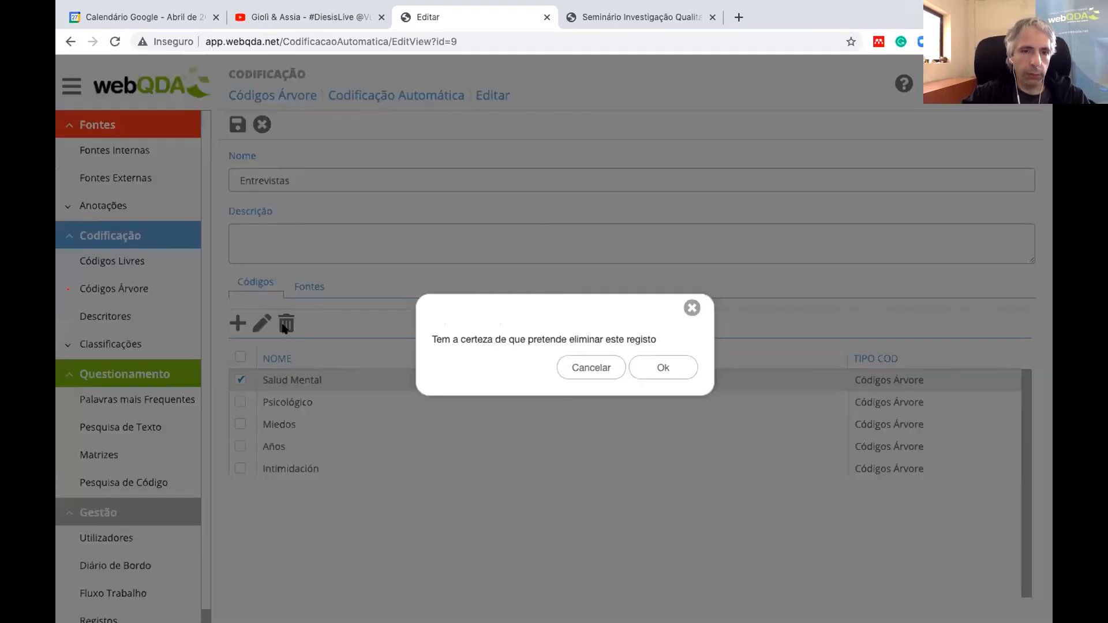
click(664, 368)
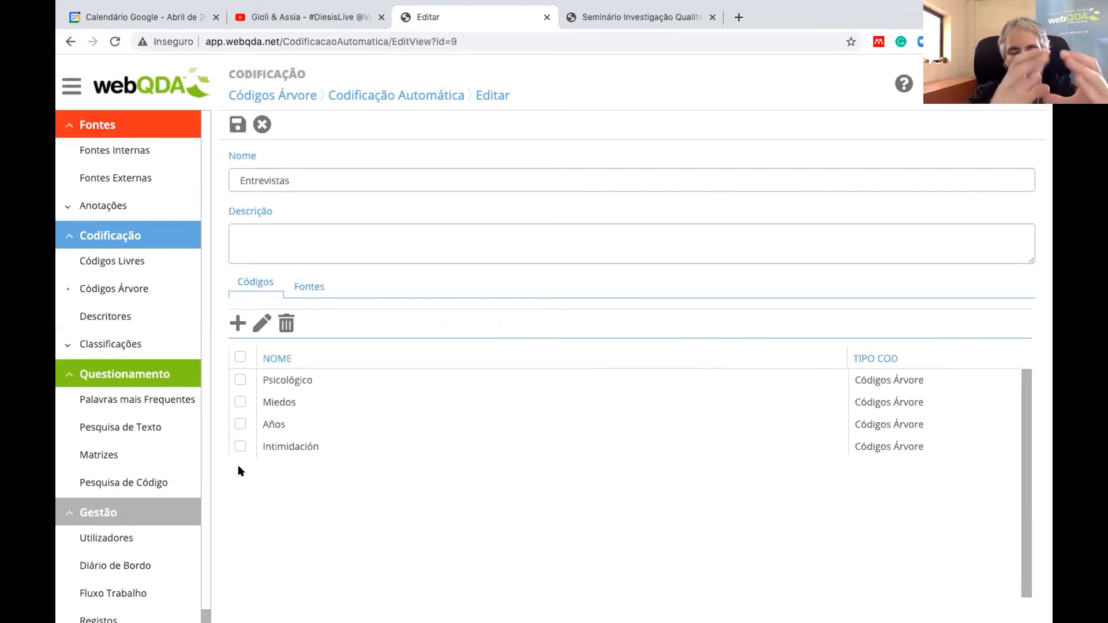
Check the sources and codes assigned to the "Entrevistas" automatic coding and save it
click(310, 285)
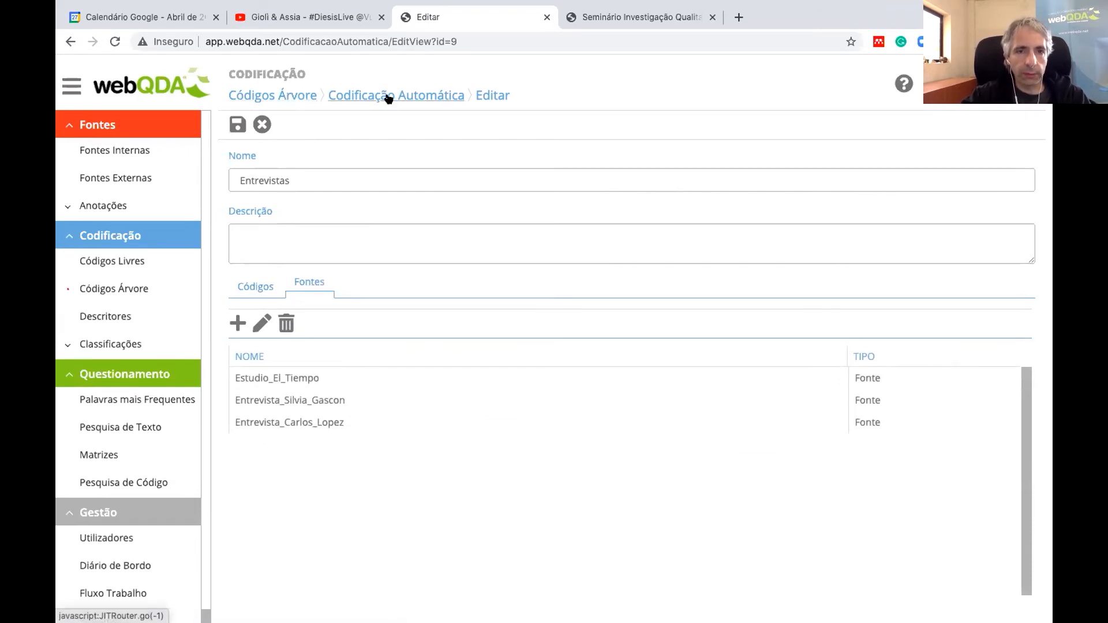
click(254, 285)
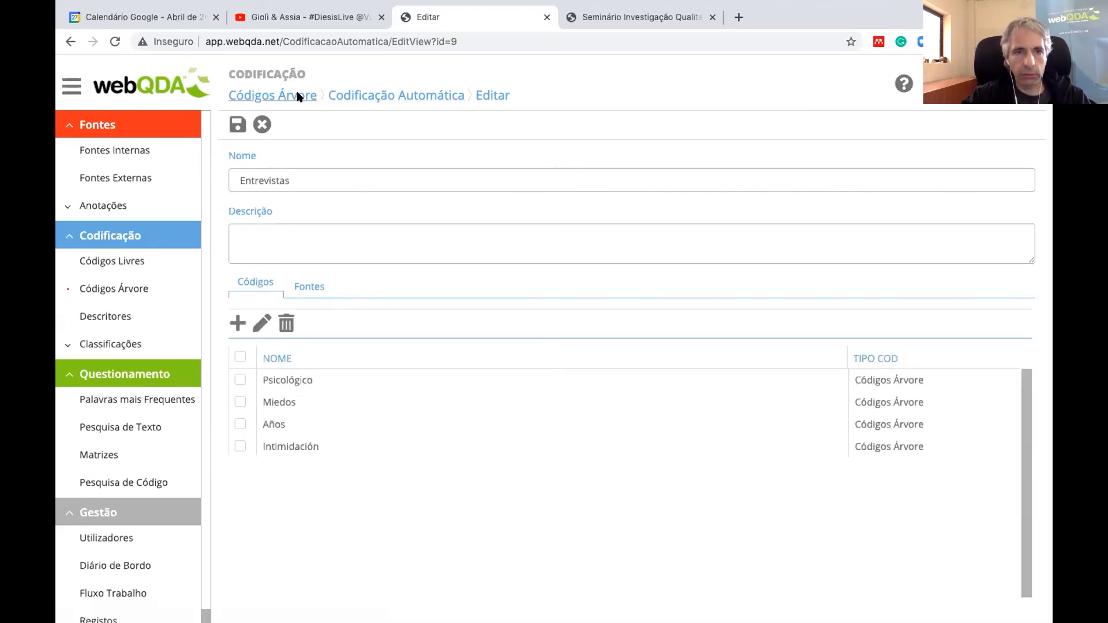
click(309, 287)
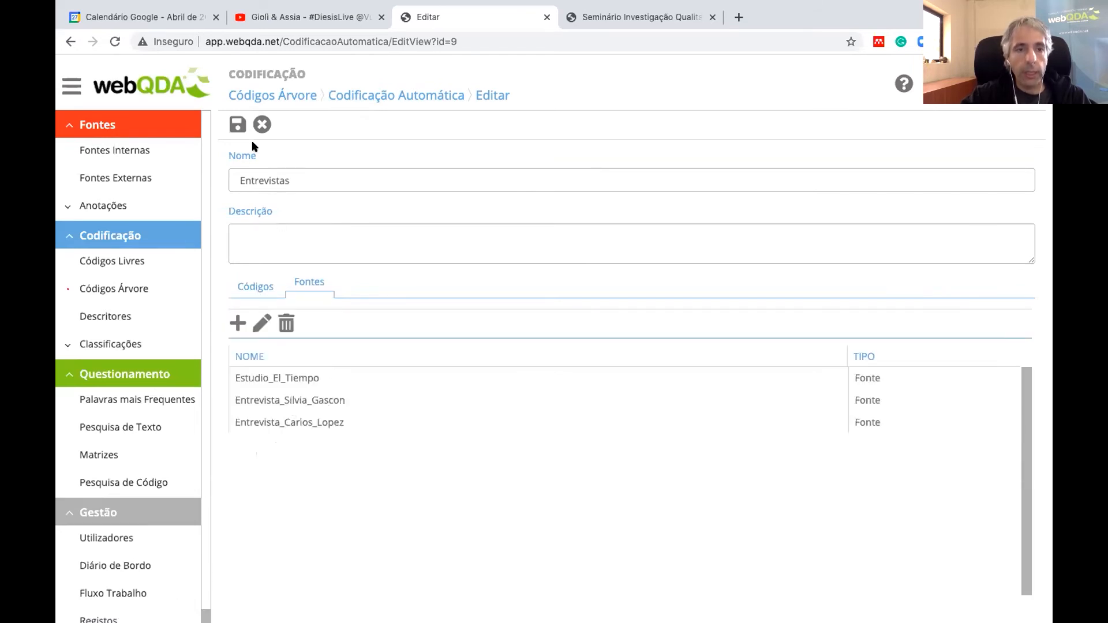
click(237, 125)
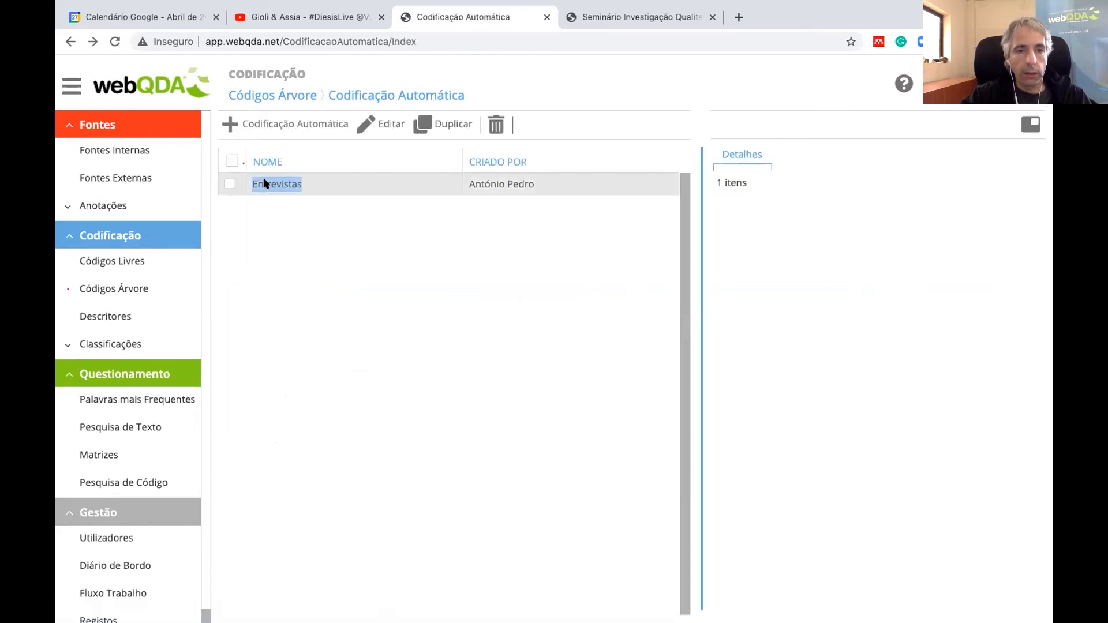
Open the "Entrevistas" automatic coding results and examine the term occurrences in the first interview and in "Estudio_El_Tiempo"
click(265, 184)
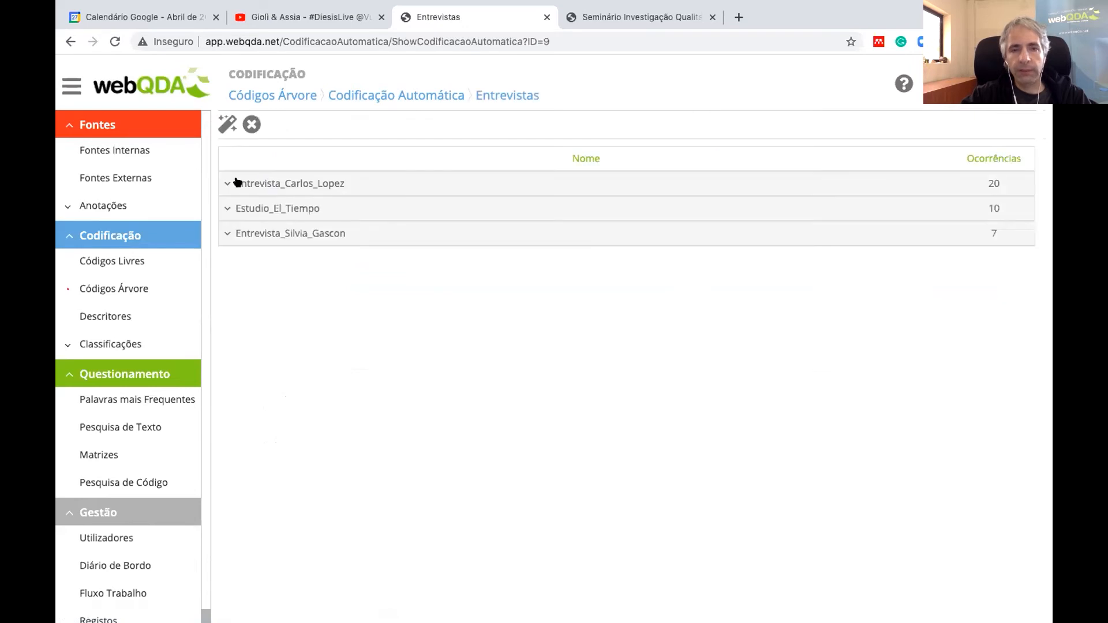
click(221, 184)
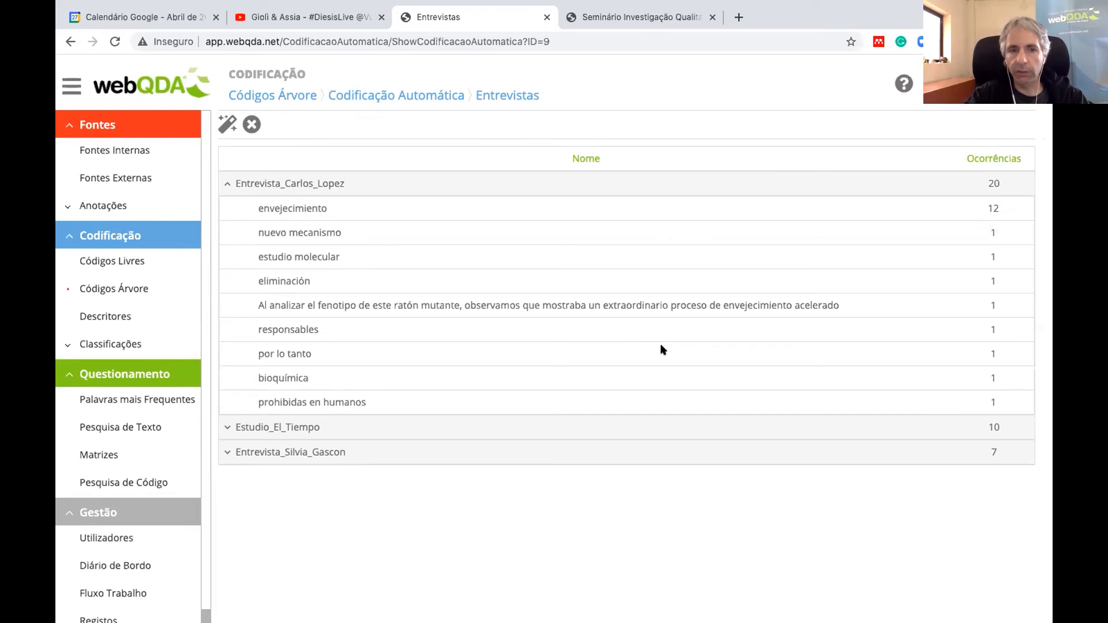
click(300, 437)
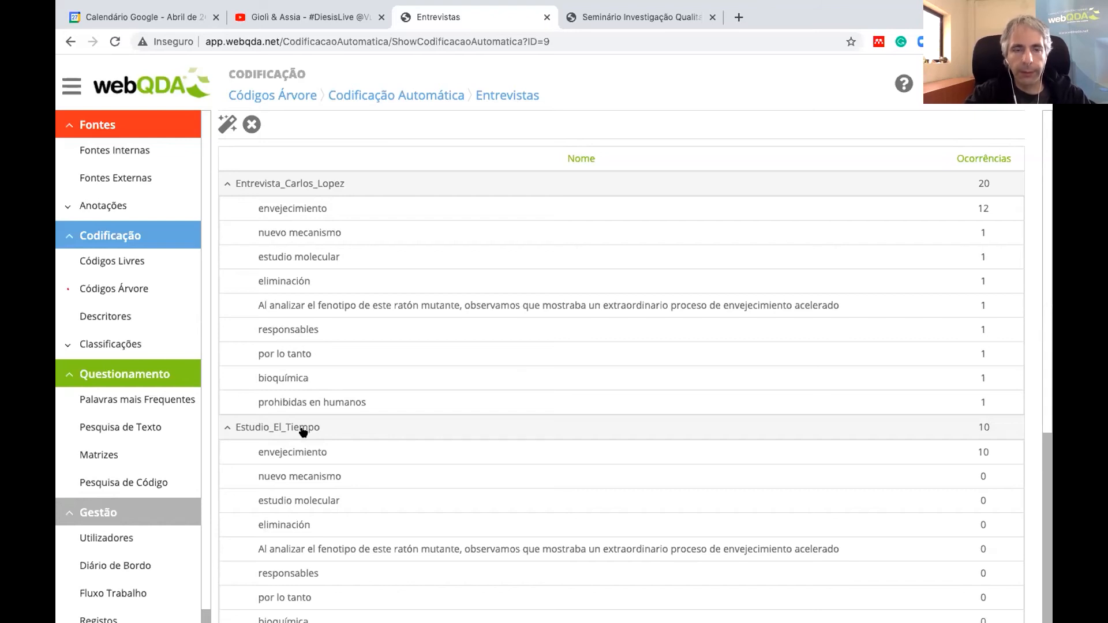
scroll(301, 426, down, 4)
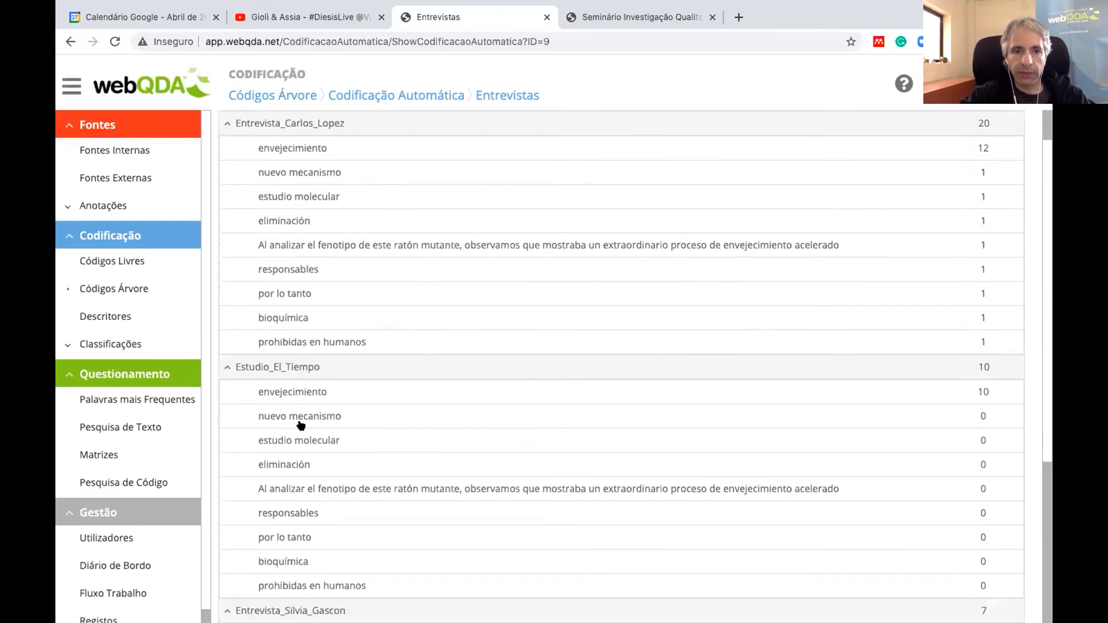
Check the remaining term occurrences in the "Entrevistas" results and run the automatic coding
scroll(301, 426, down, 1)
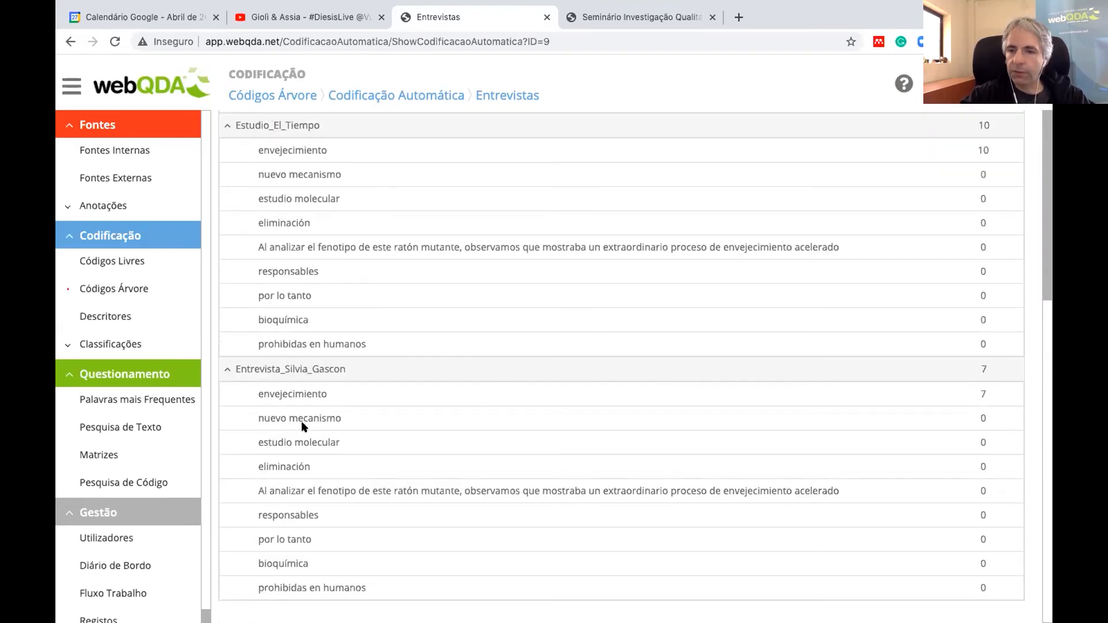
scroll(301, 426, up, 5)
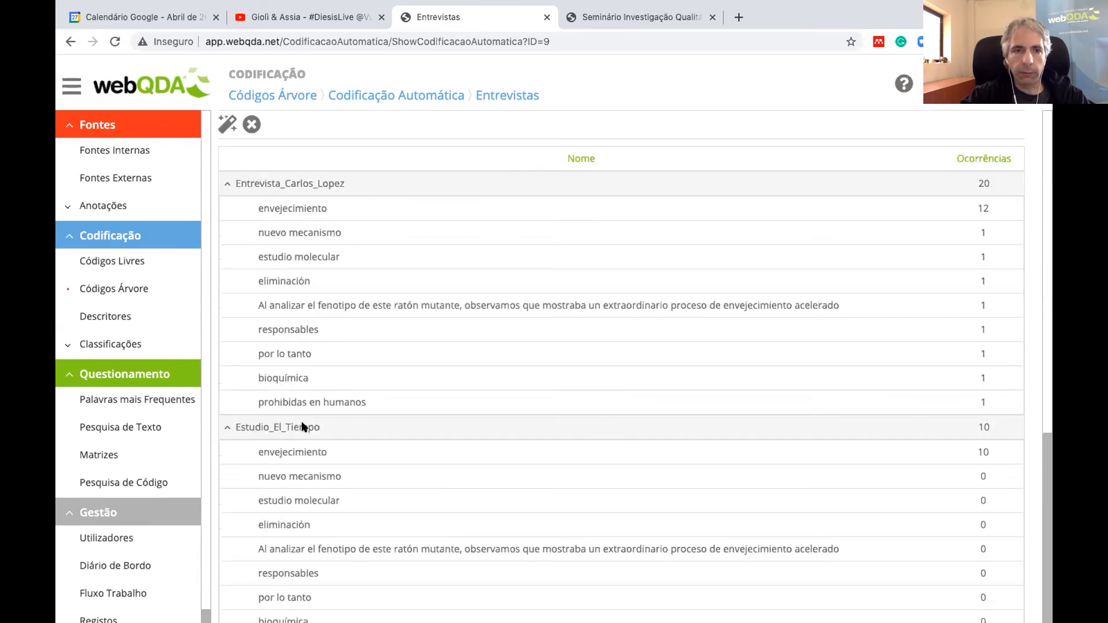
click(227, 123)
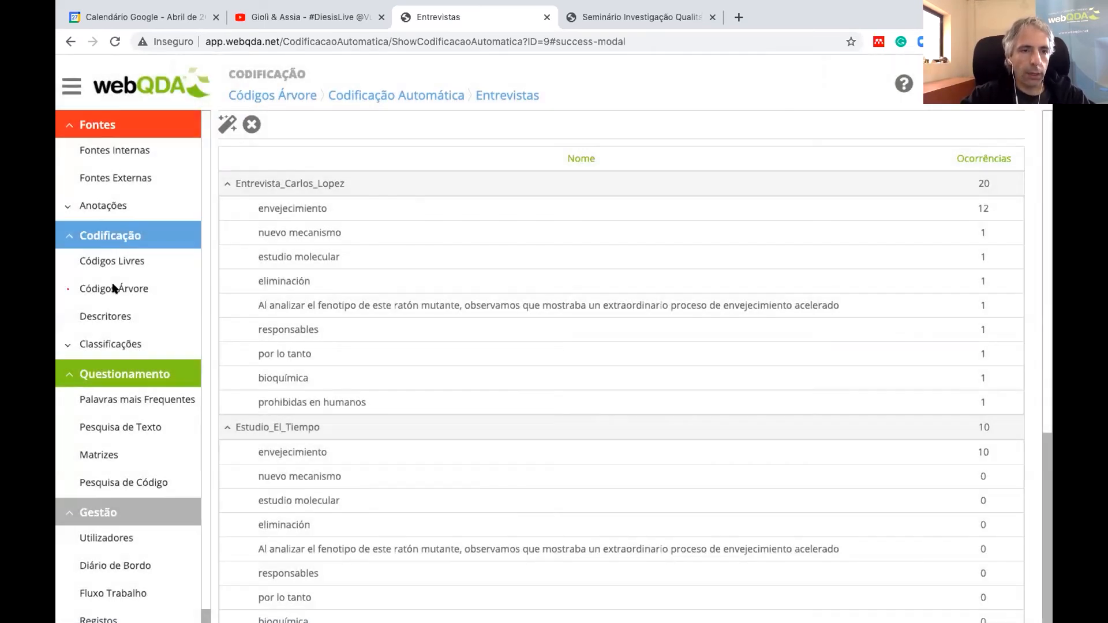
Return to the tree codes and view the references coded under "Psicológico"
click(114, 289)
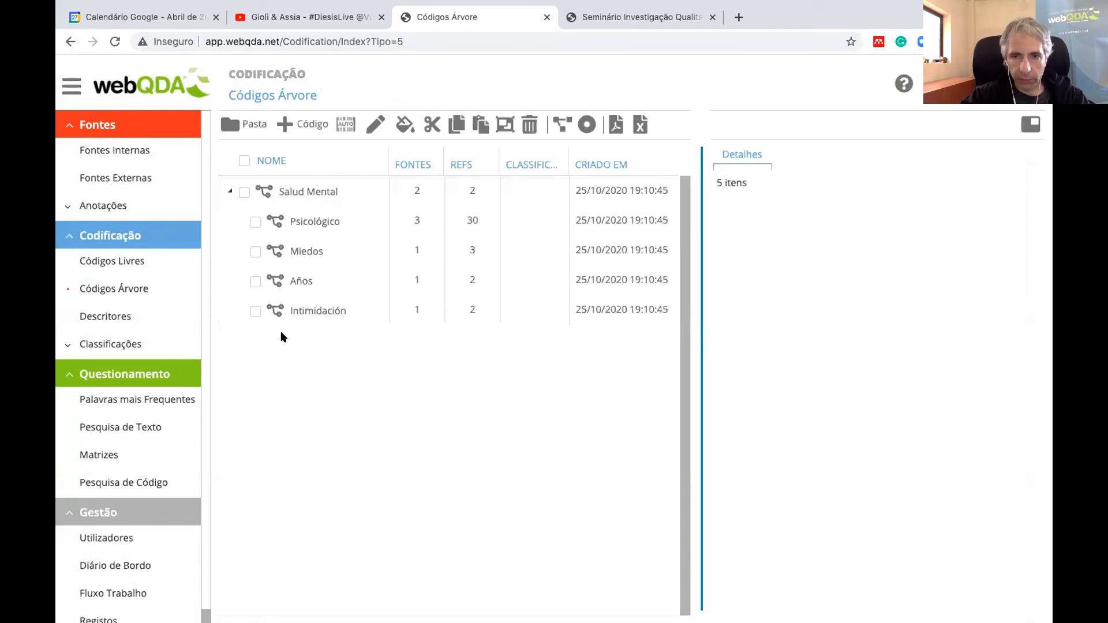
click(308, 227)
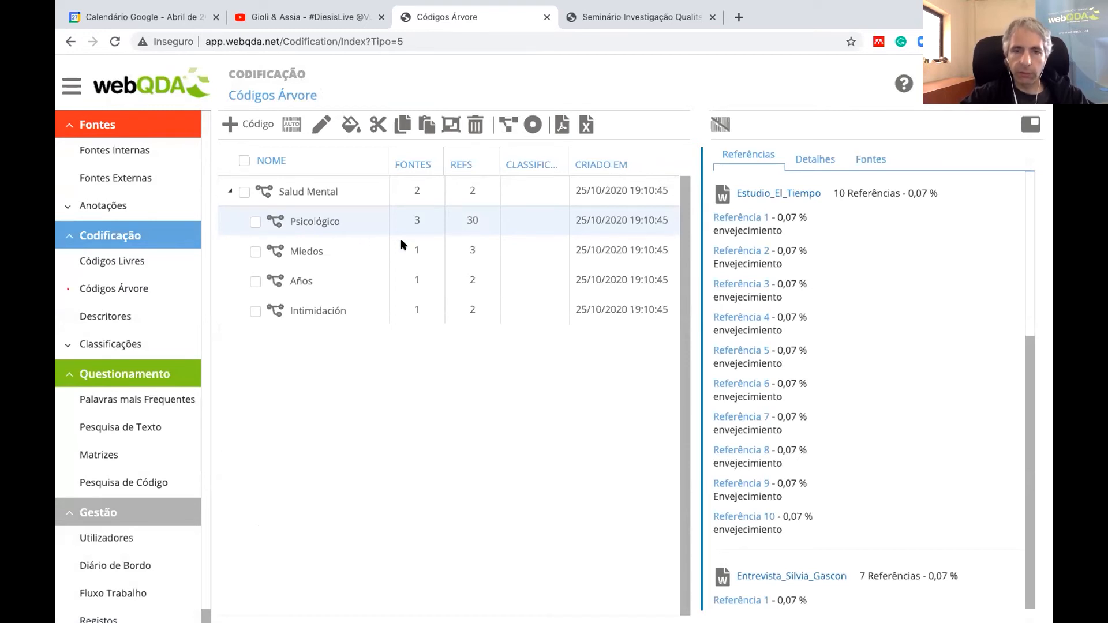
Open the first interview from the internal sources and create a tree code named "Processo" with the description "Definição código..."
click(147, 151)
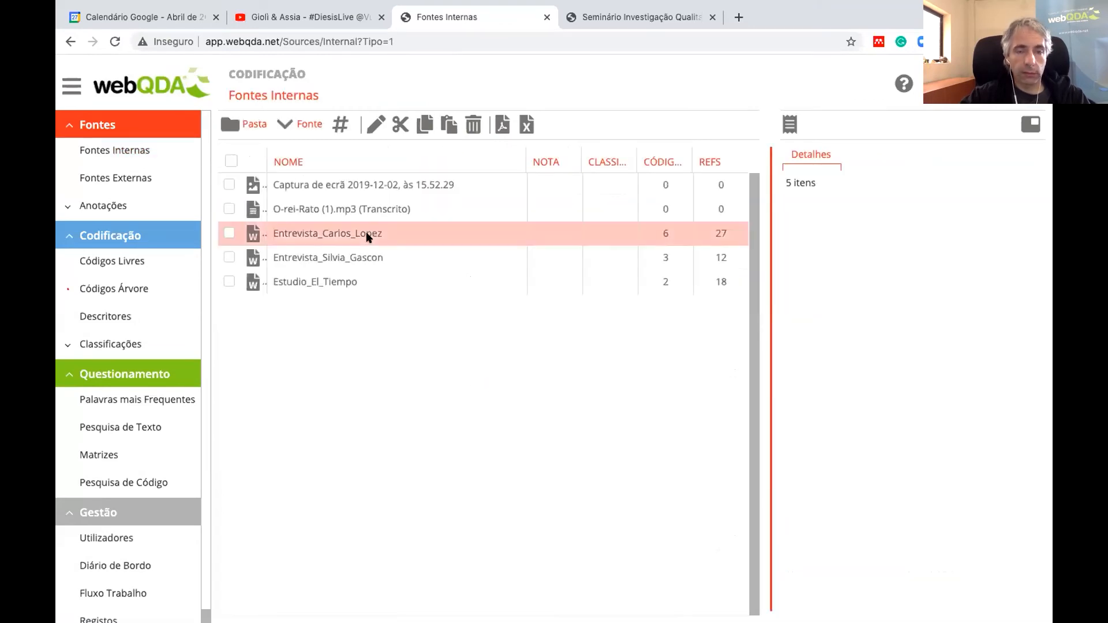
double_click(367, 237)
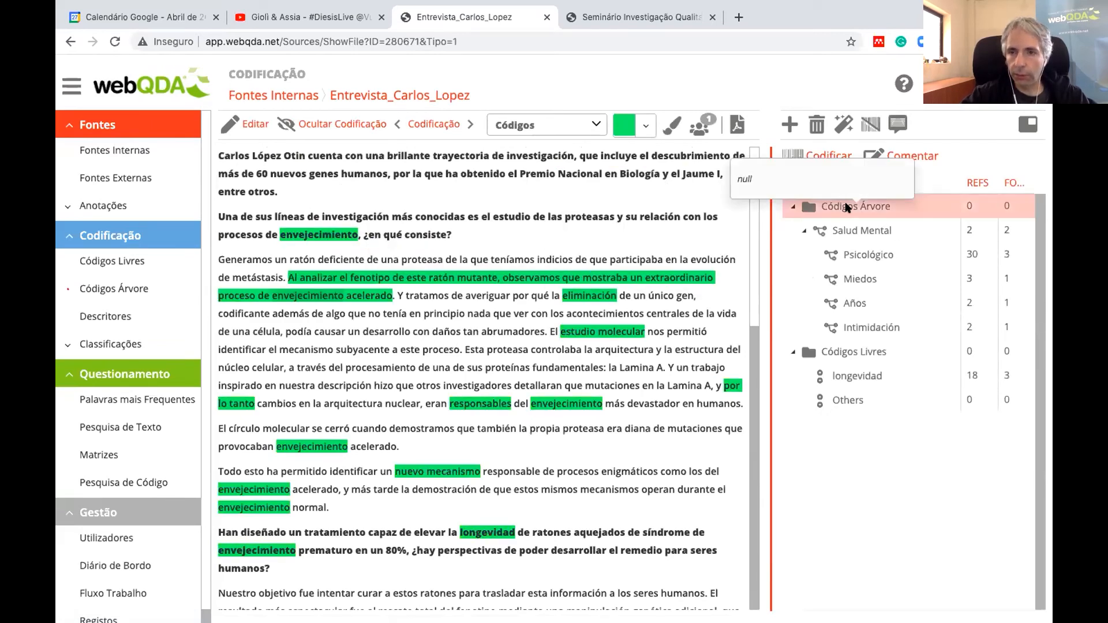
click(789, 125)
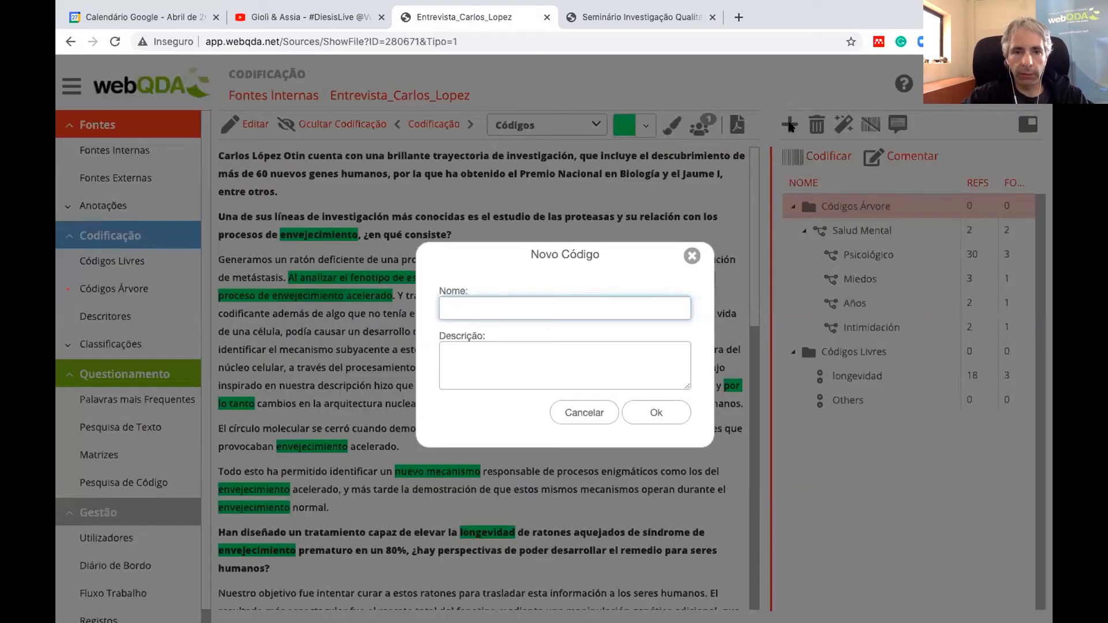
text(Processo)
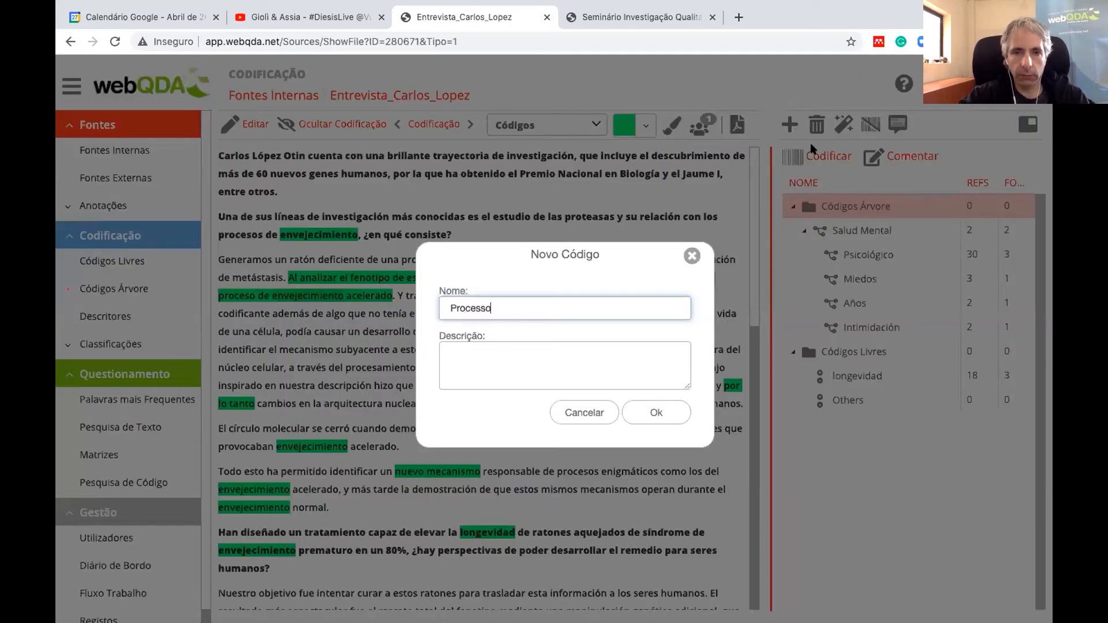
click(555, 371)
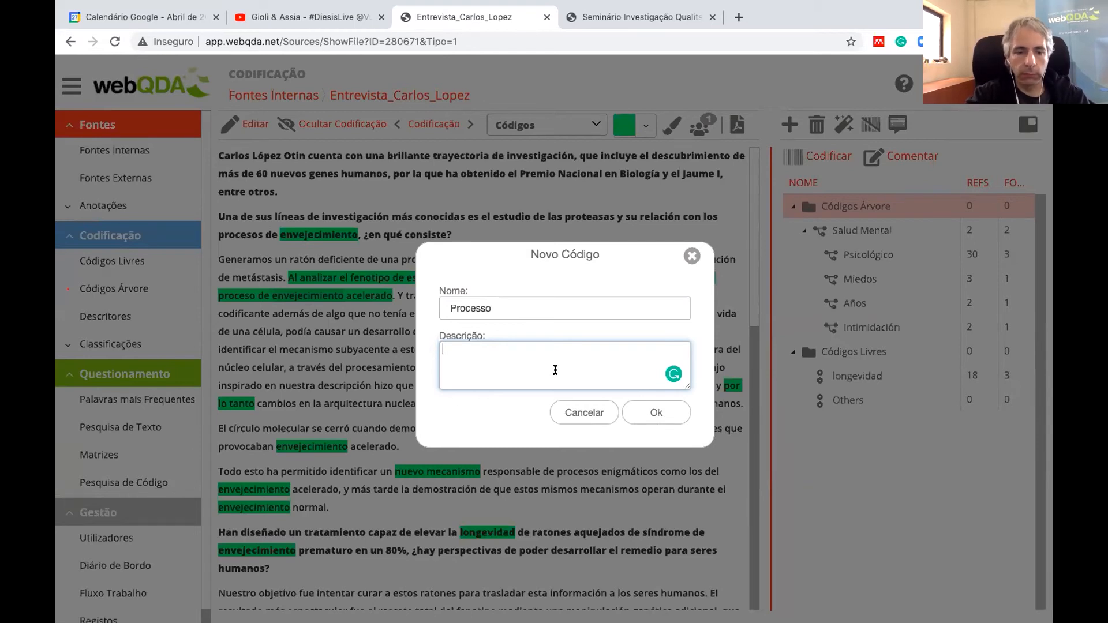
text(Definição cód)
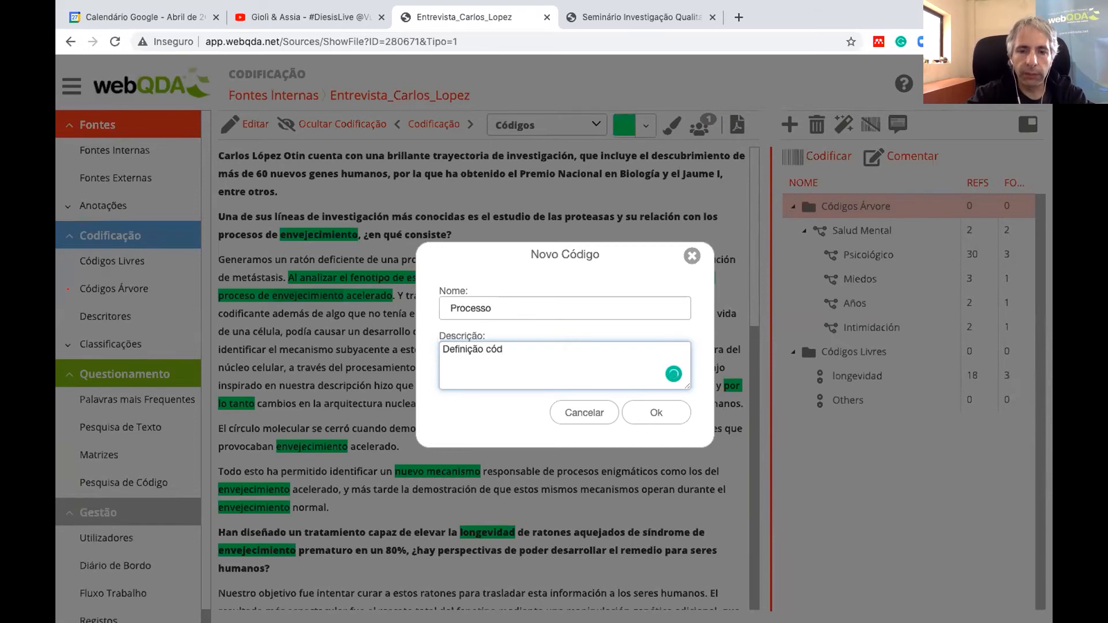
text(igo)
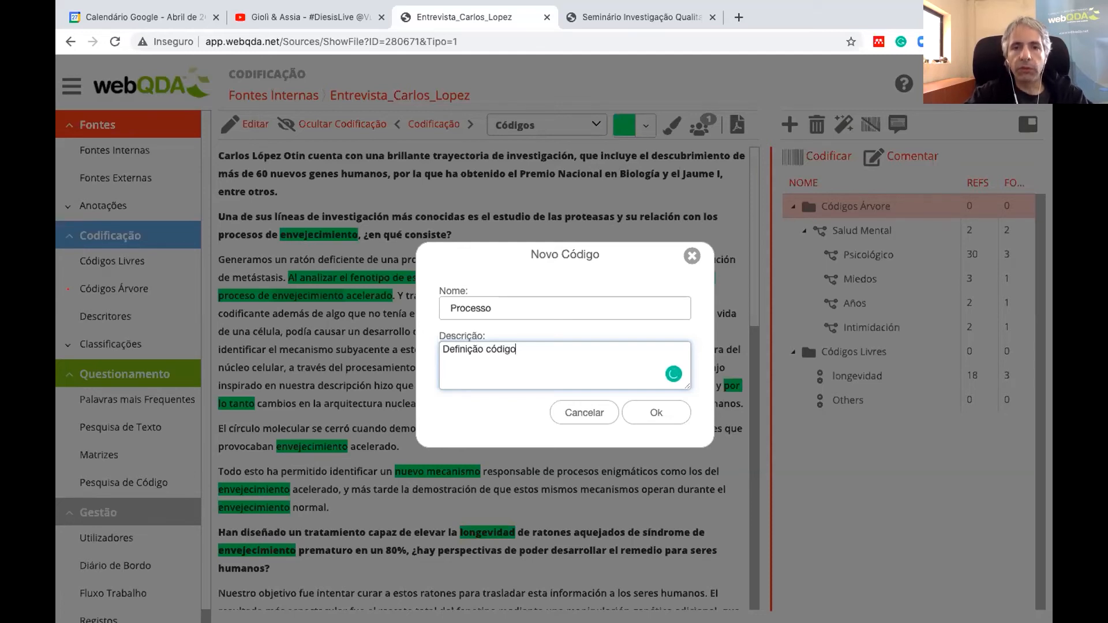
text(...)
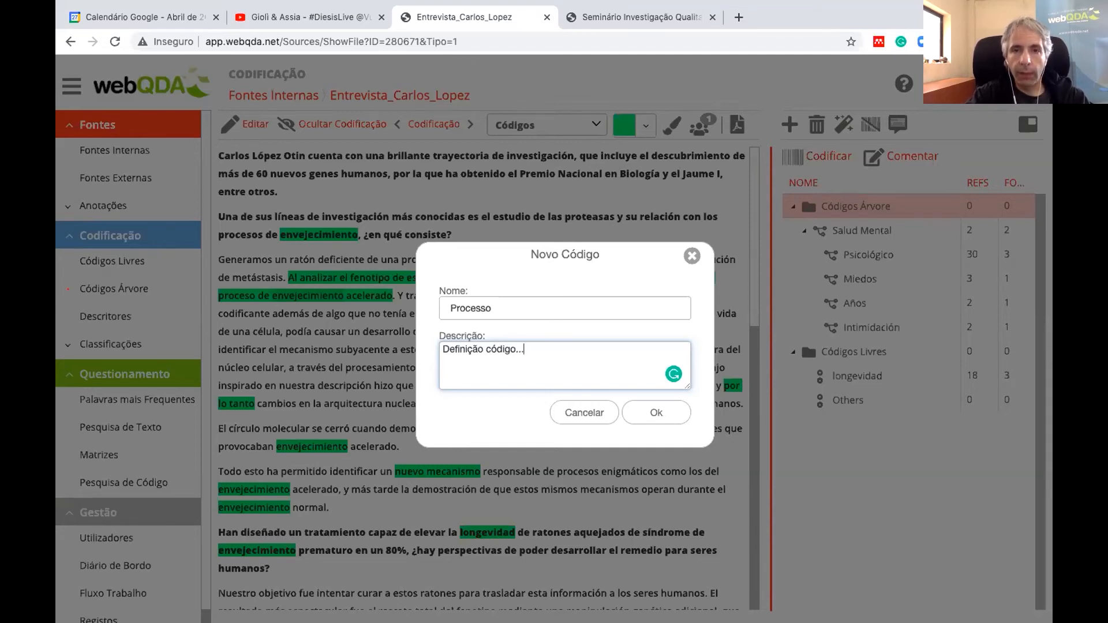
click(652, 410)
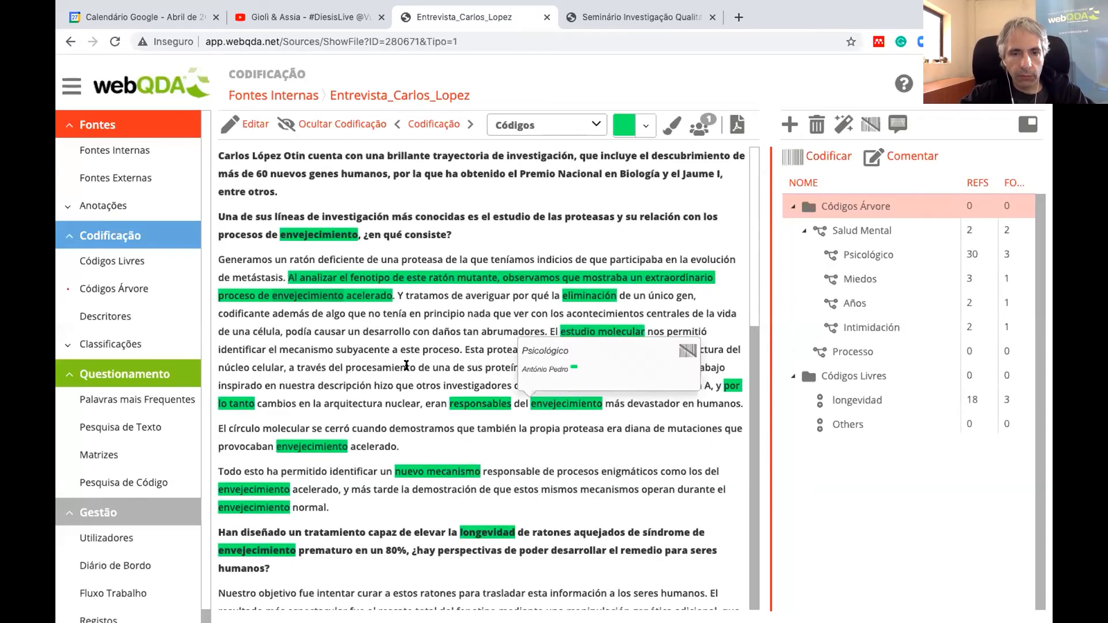
Code the interview passage from "subyacente a este proceso" through "una de sus" with the tree code "Processo"
drag(336, 349, 483, 366)
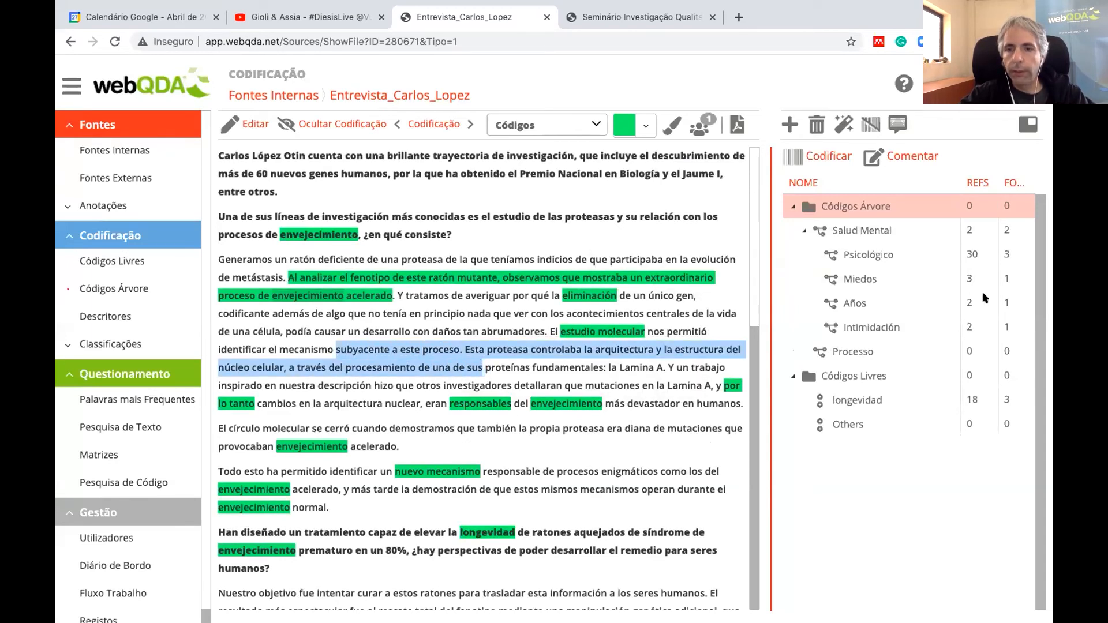
click(873, 350)
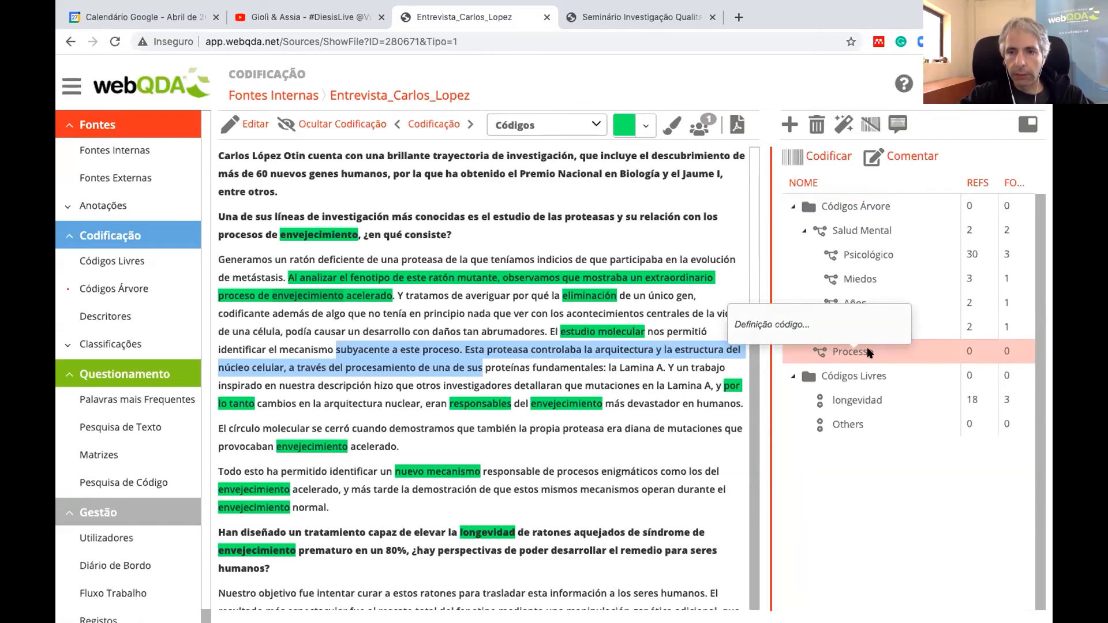
click(825, 156)
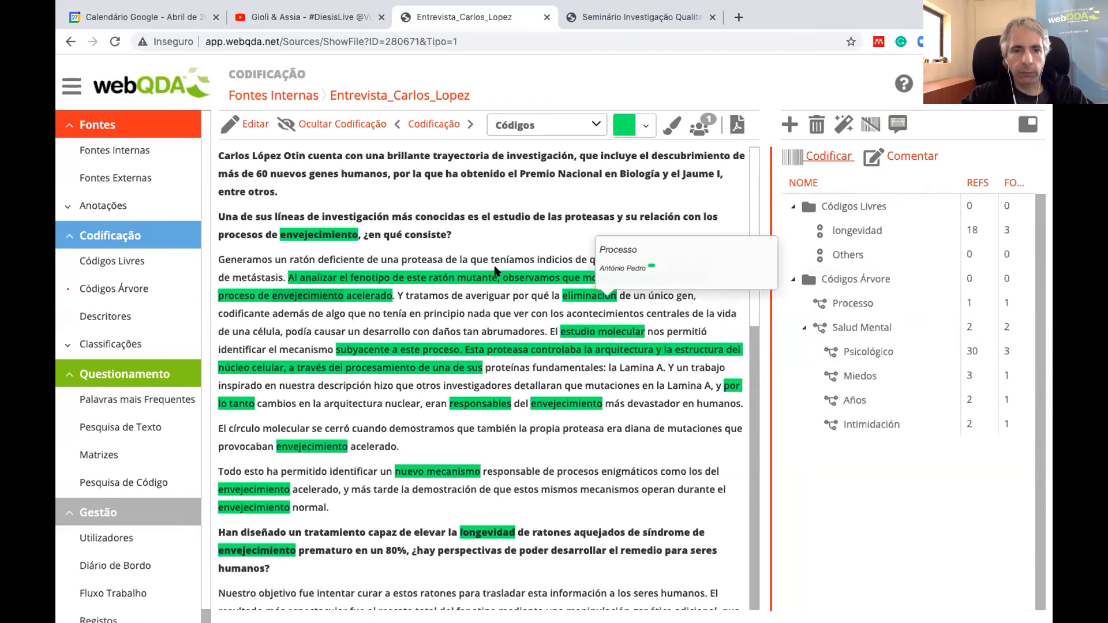
mouse_move(450, 344)
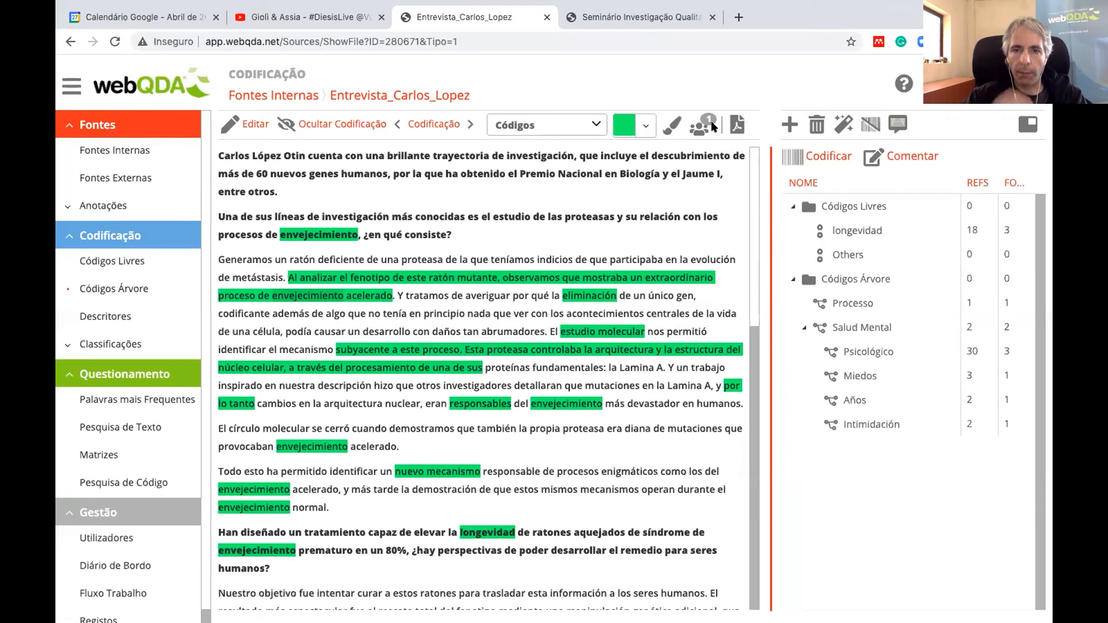
mouse_move(478, 277)
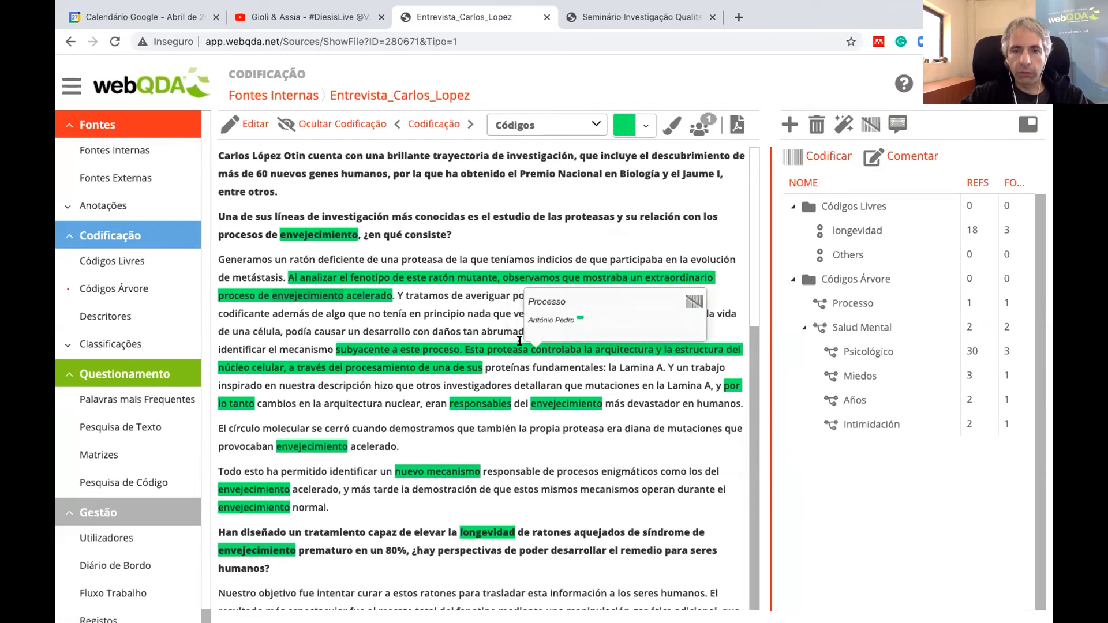
Uncode "responsables" from "Años" and the "envejecimiento" that follows it in the same sentence from "Psicológico"
drag(465, 348, 525, 344)
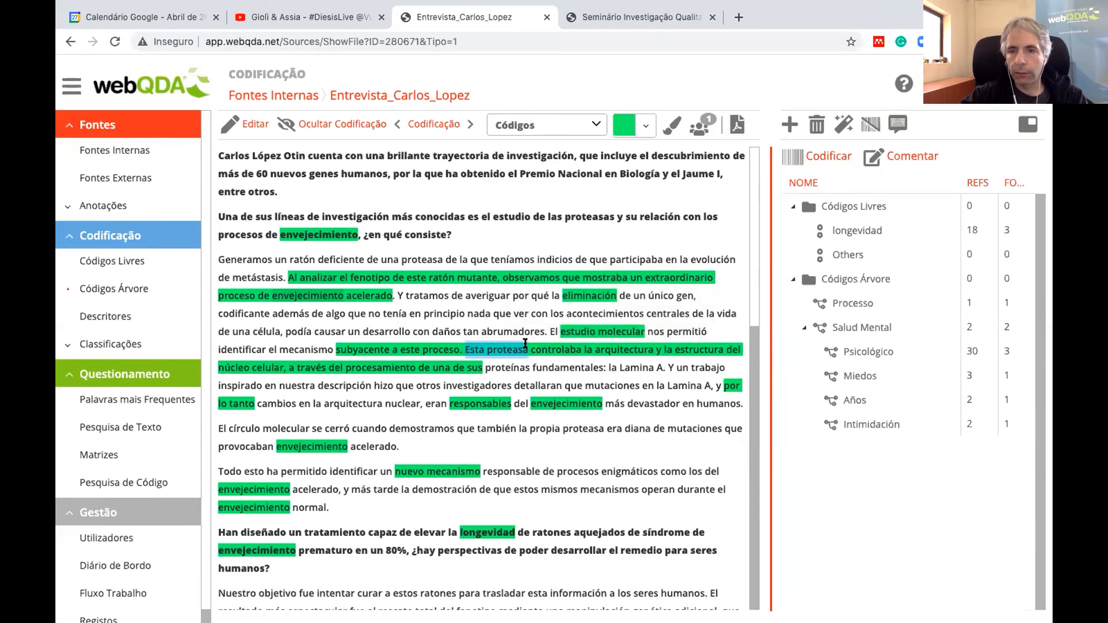
click(537, 366)
mouse_move(553, 397)
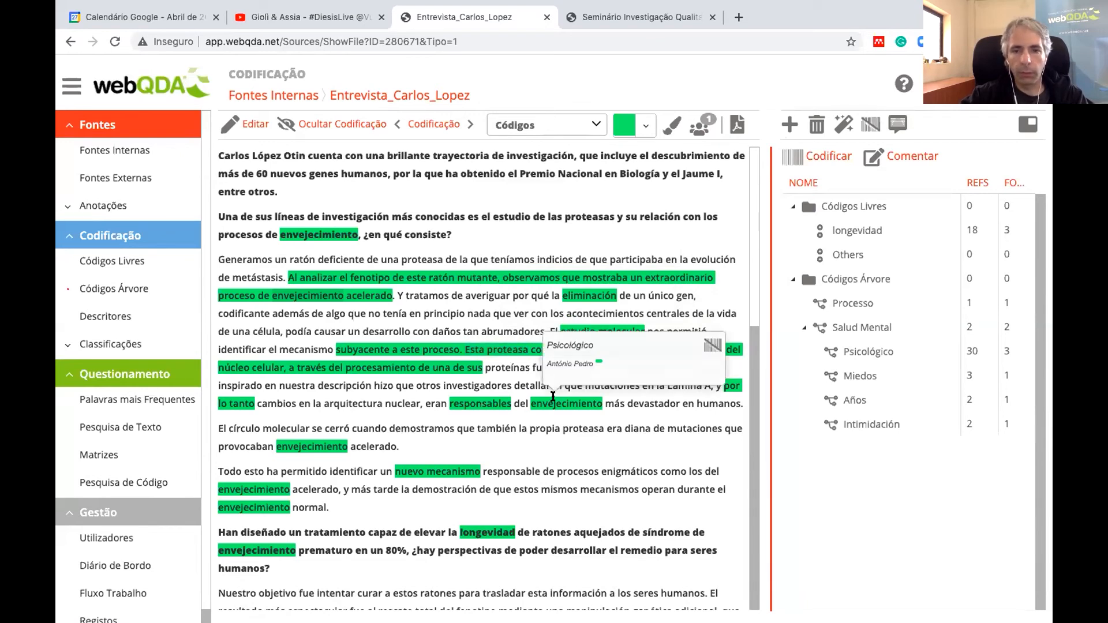
click(712, 346)
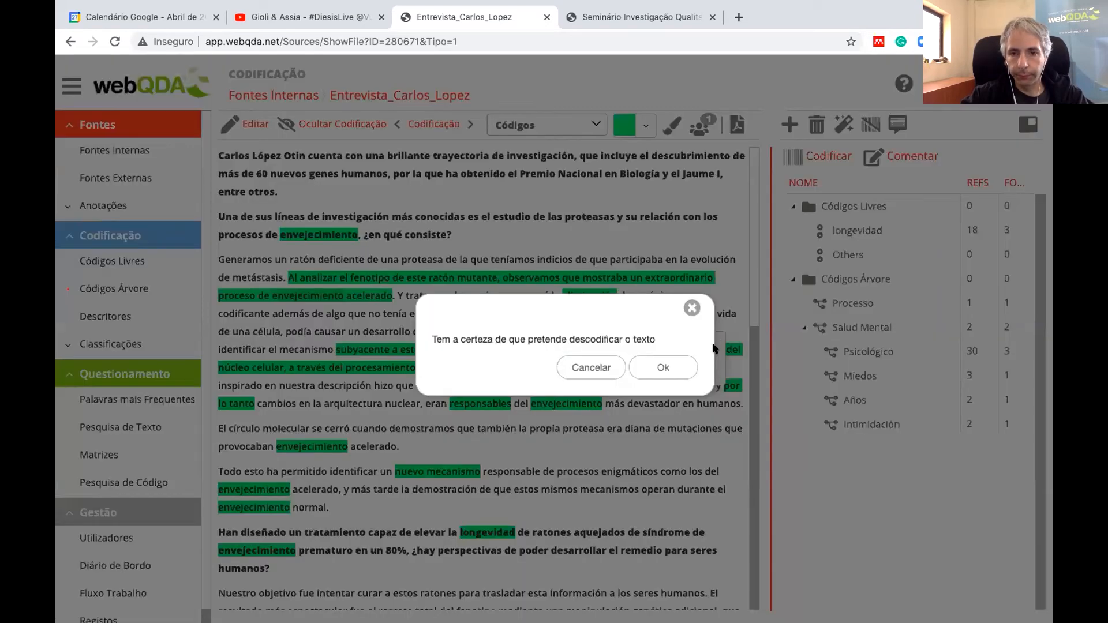
click(668, 373)
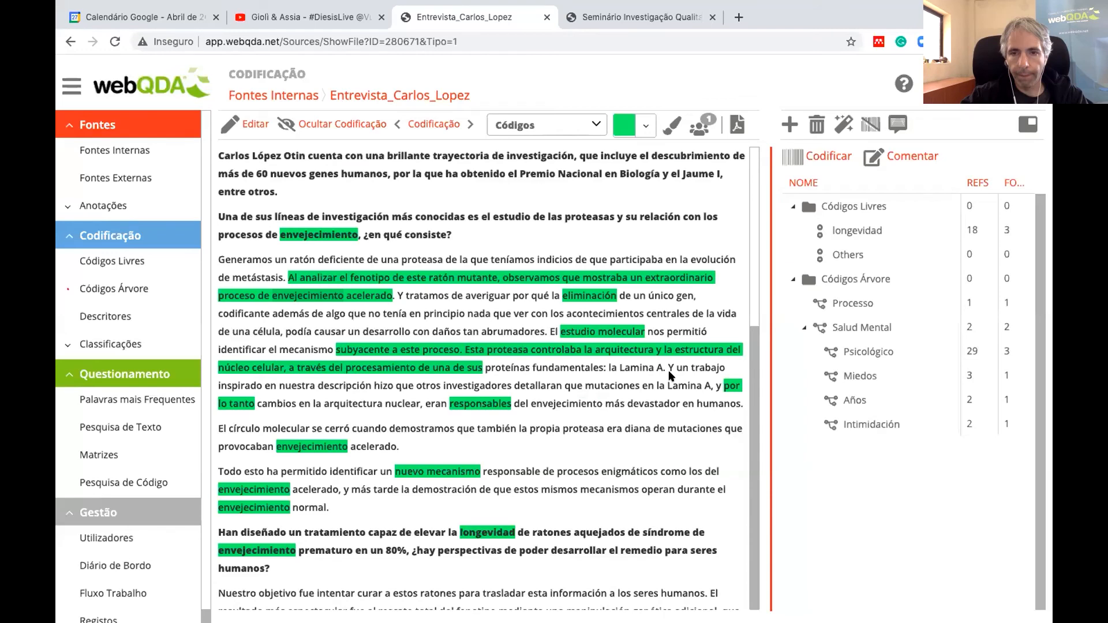
mouse_move(601, 358)
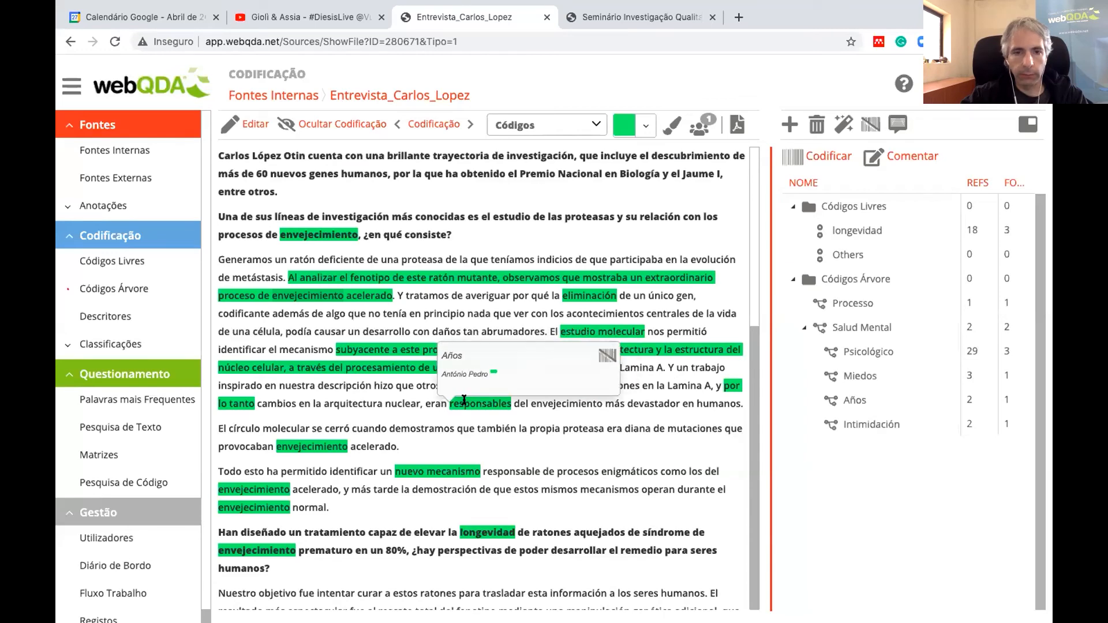
click(603, 357)
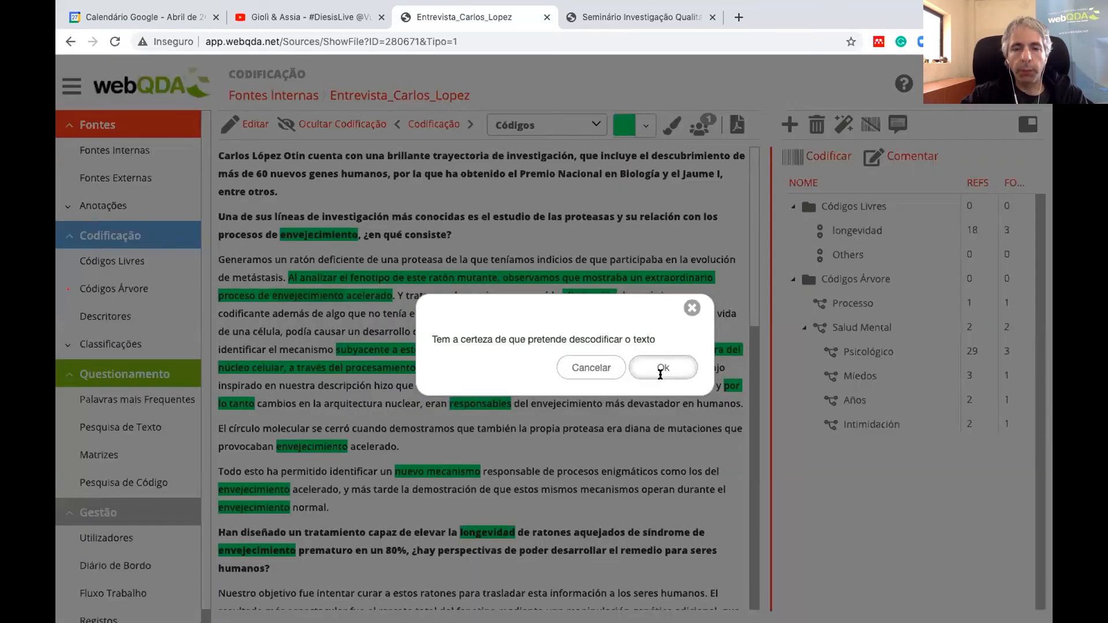
click(663, 367)
Uncode the words "subyacente a este proceso." at the start of the "Processo" passage
drag(339, 341, 460, 340)
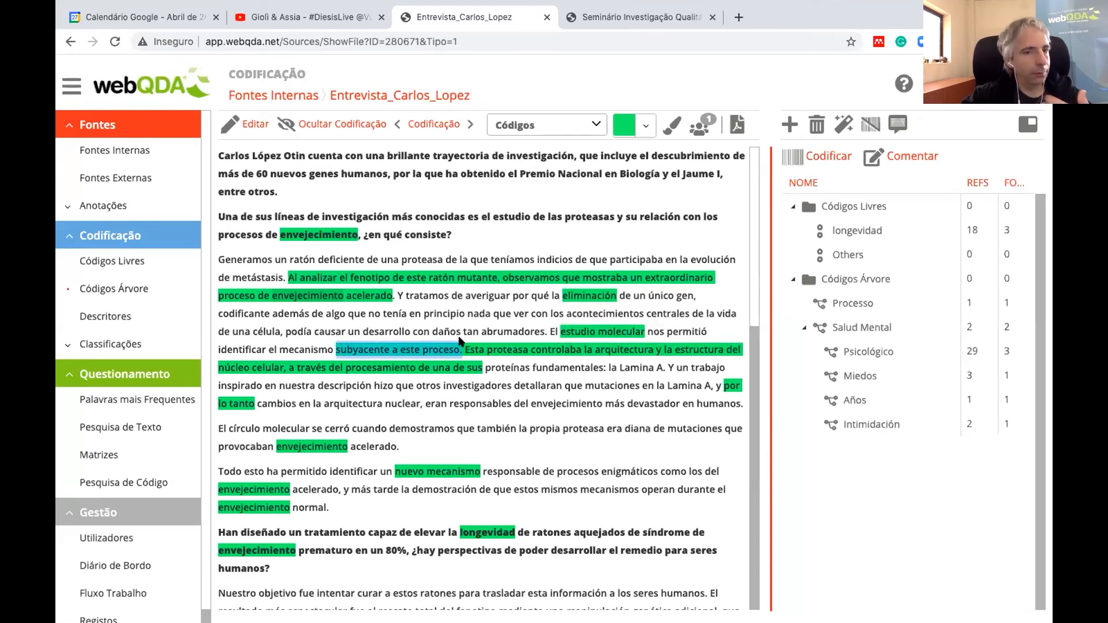
click(869, 124)
click(659, 367)
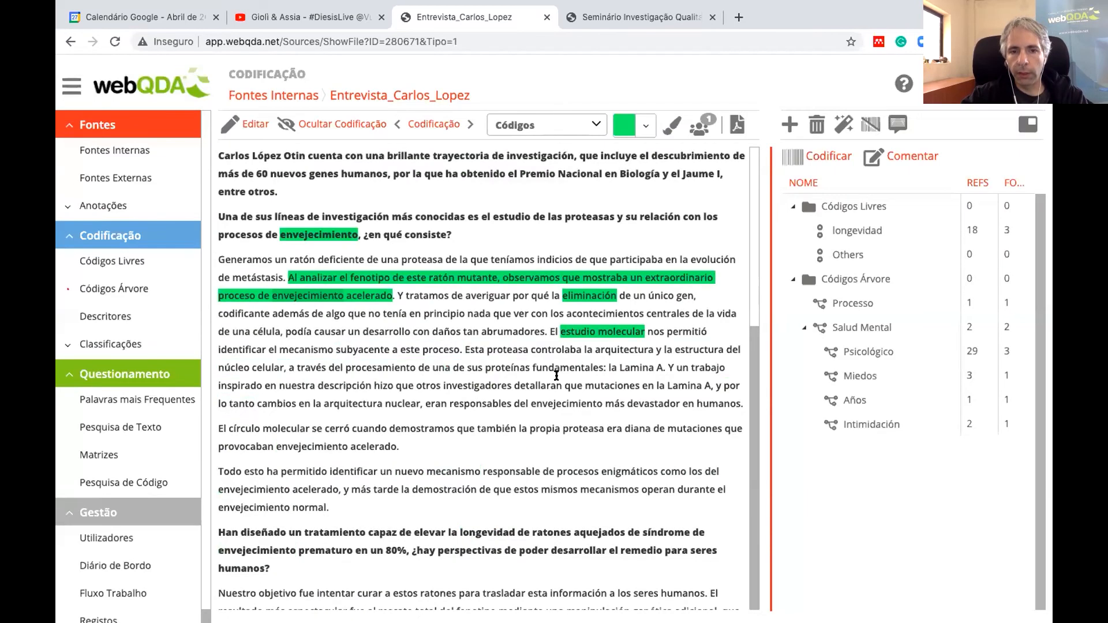
mouse_move(515, 340)
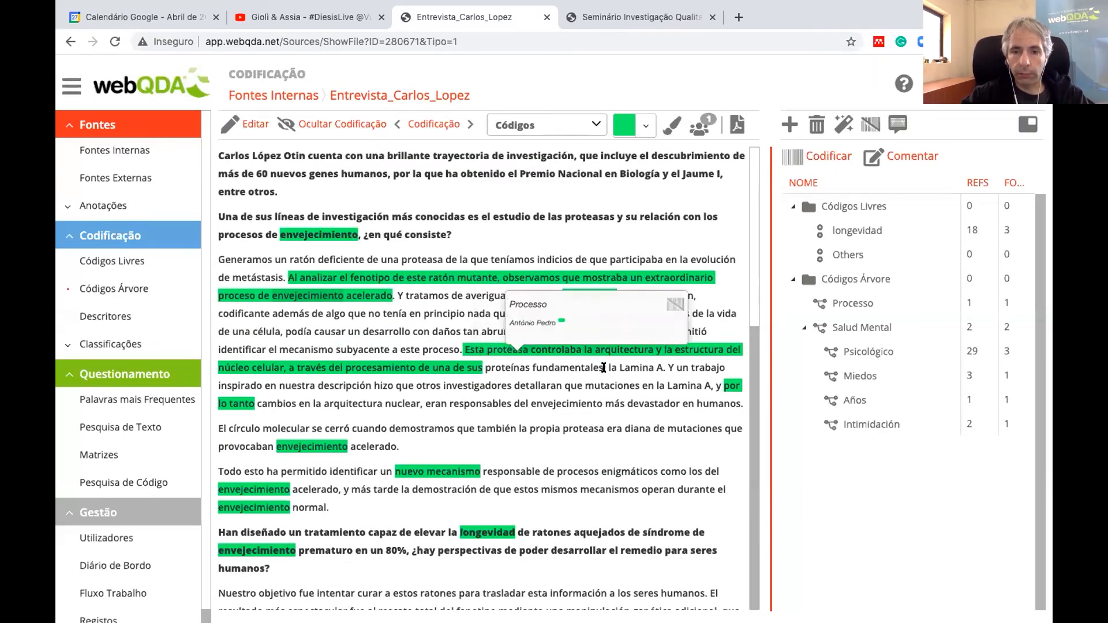
Extend the "Processo" coding to include the words "proteínas fundamentales:" at the end of the passage
drag(606, 368, 482, 368)
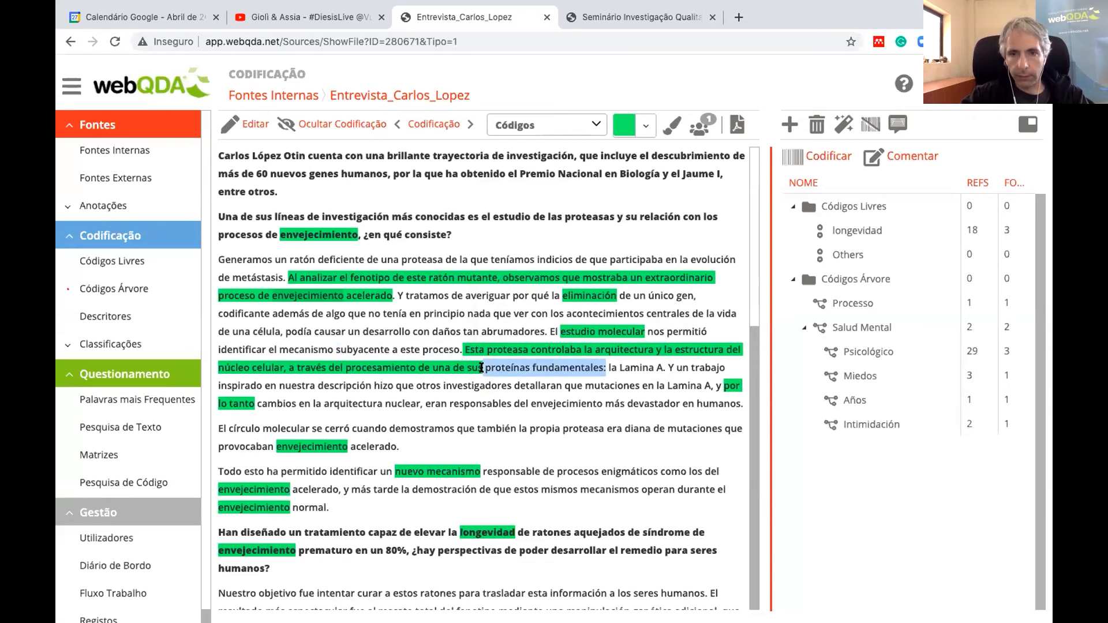
click(482, 367)
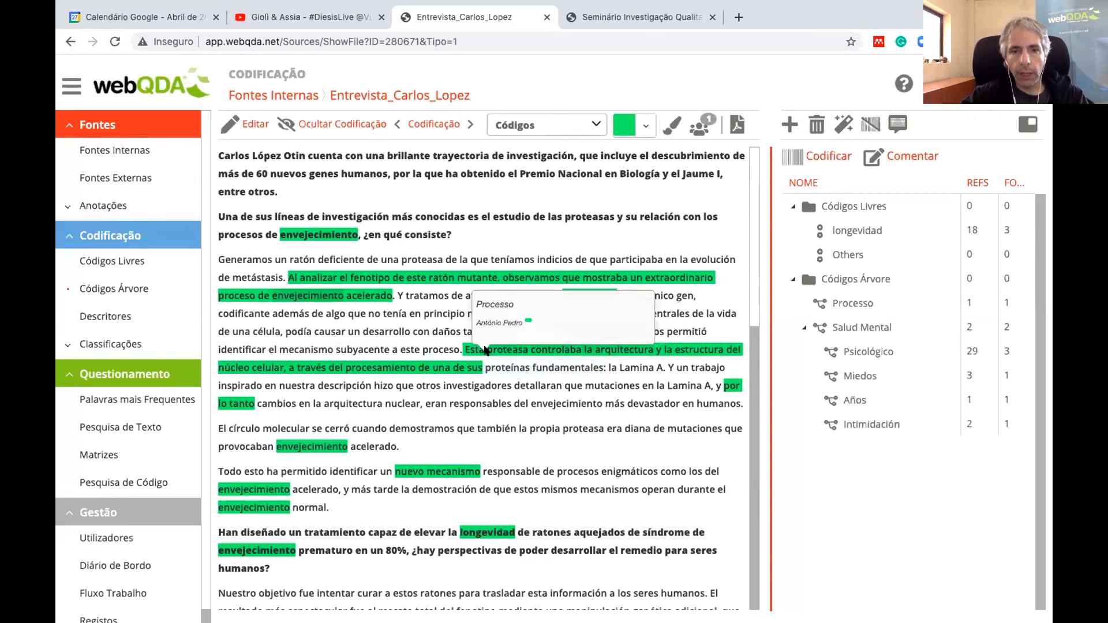
drag(606, 368, 472, 368)
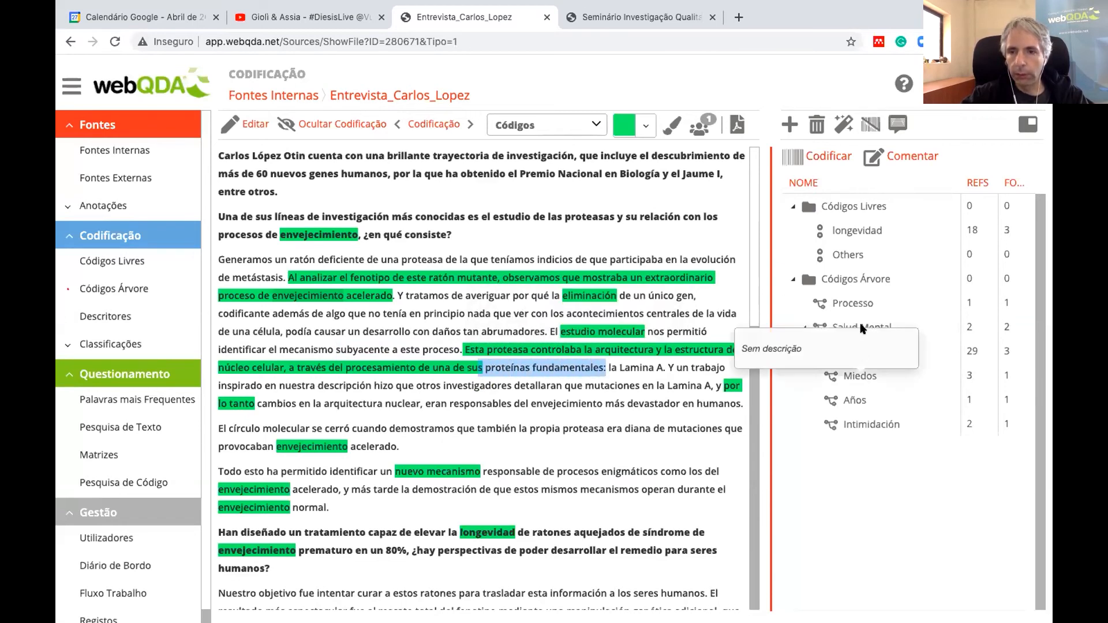
click(943, 295)
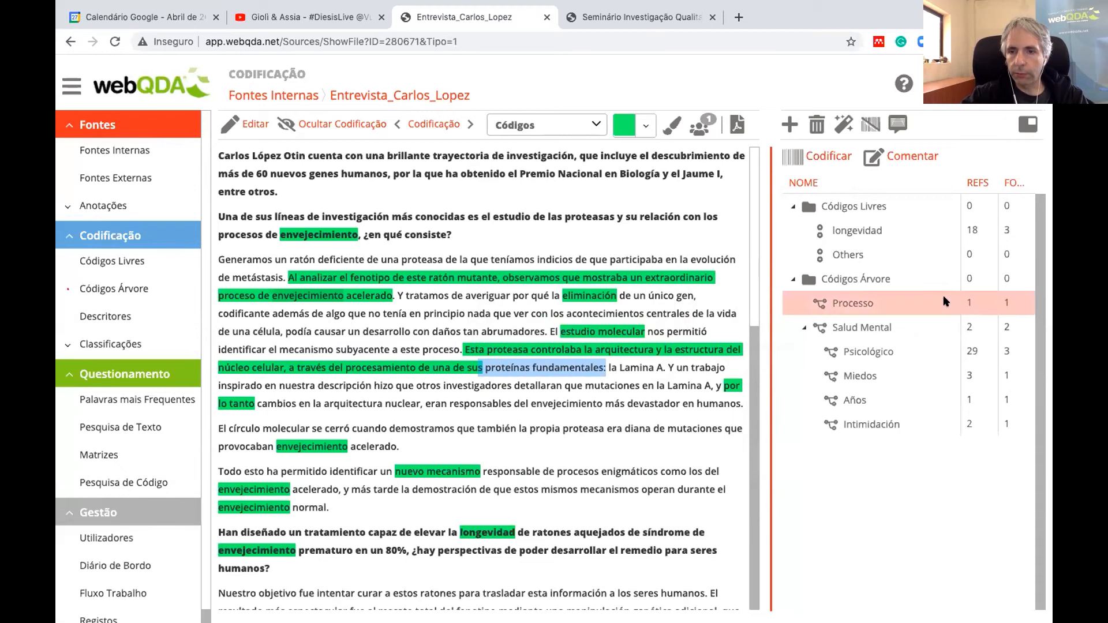
click(829, 161)
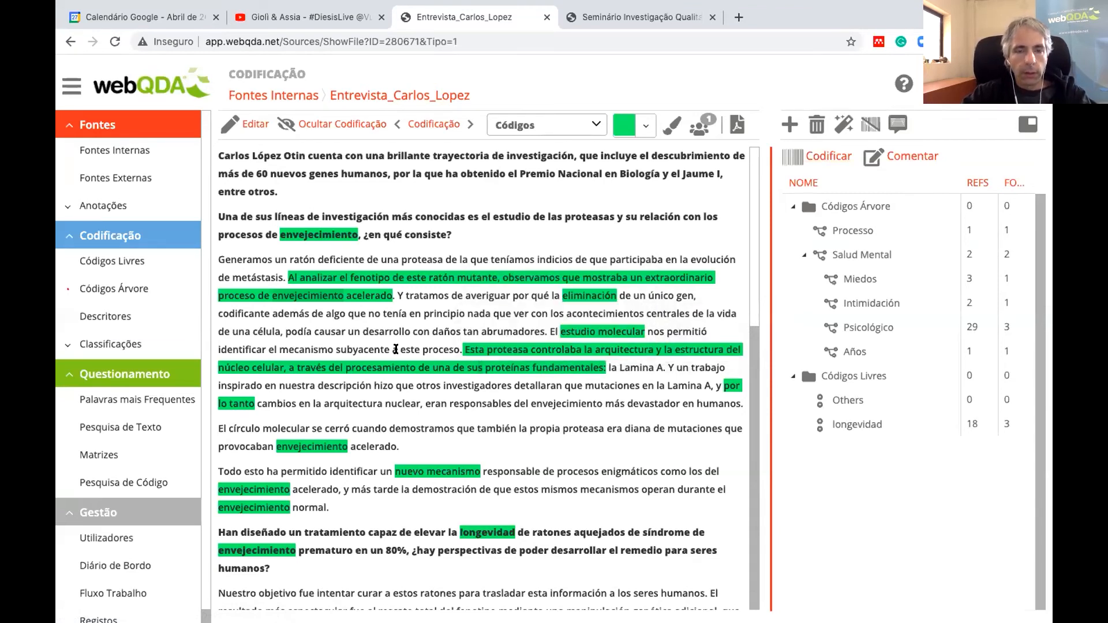
scroll(404, 437, down, 3)
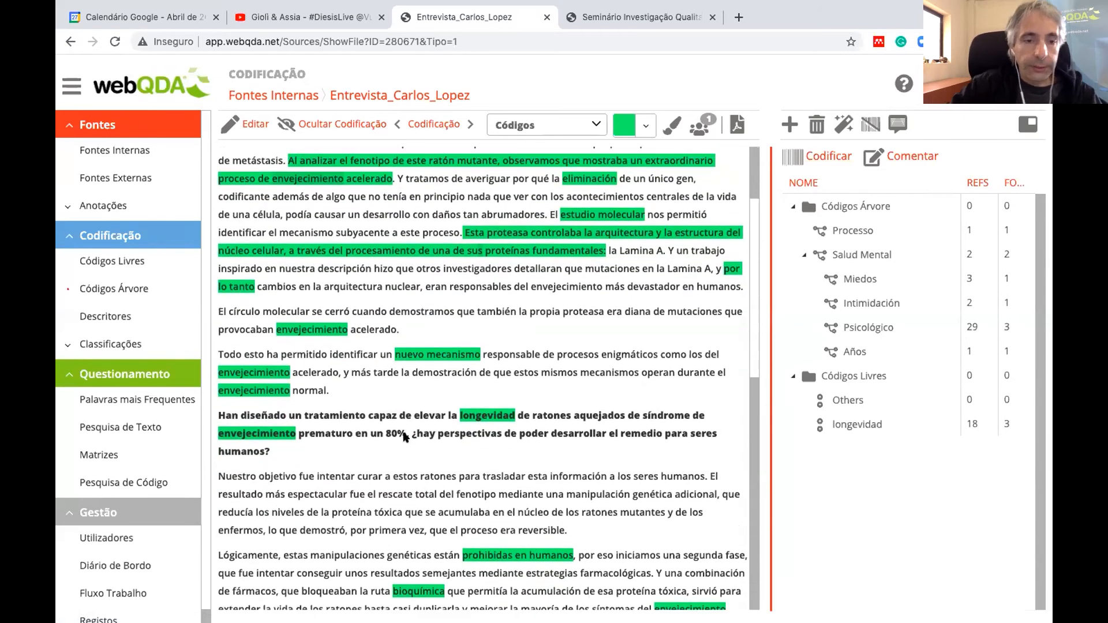
scroll(404, 437, up, 2)
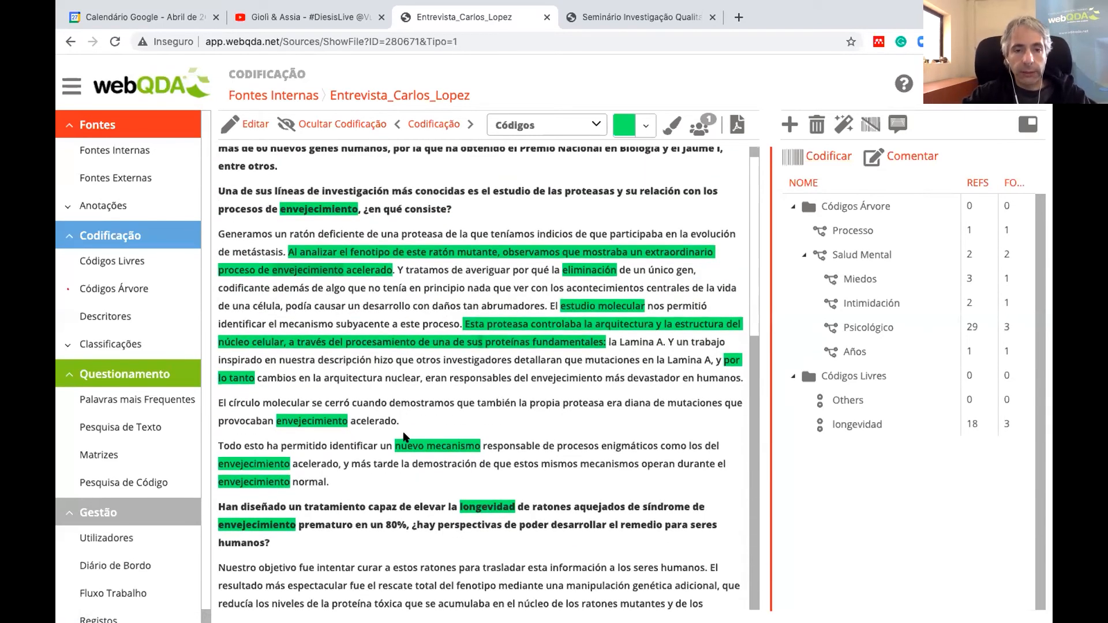
Code the words "nuevo mecanismo" in the interview with the tree code "Processo"
scroll(404, 437, up, 1)
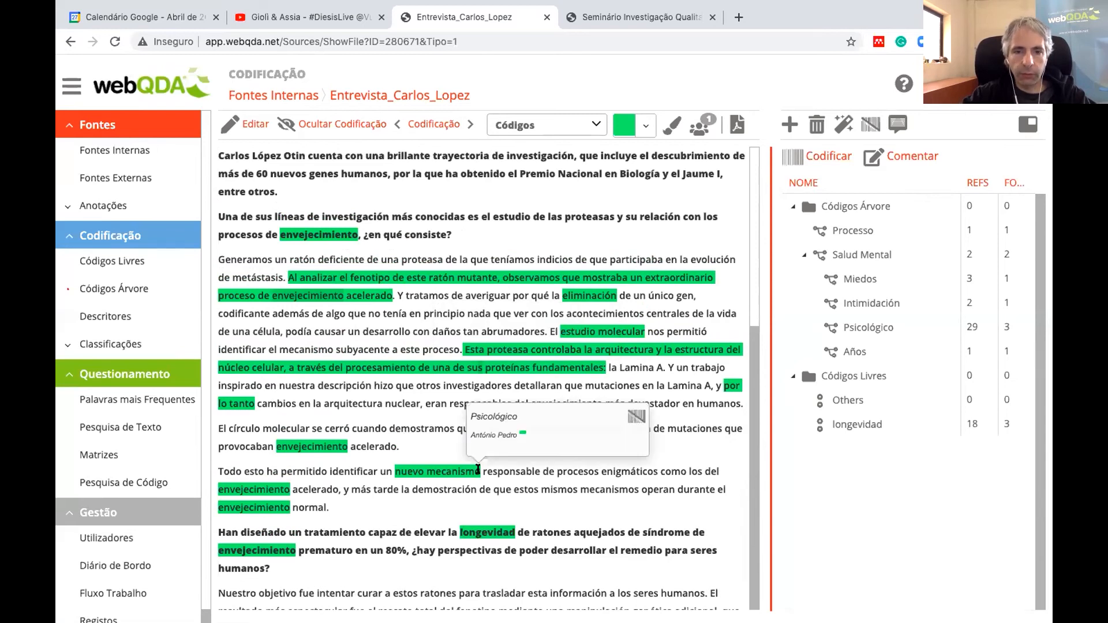
drag(480, 471, 881, 279)
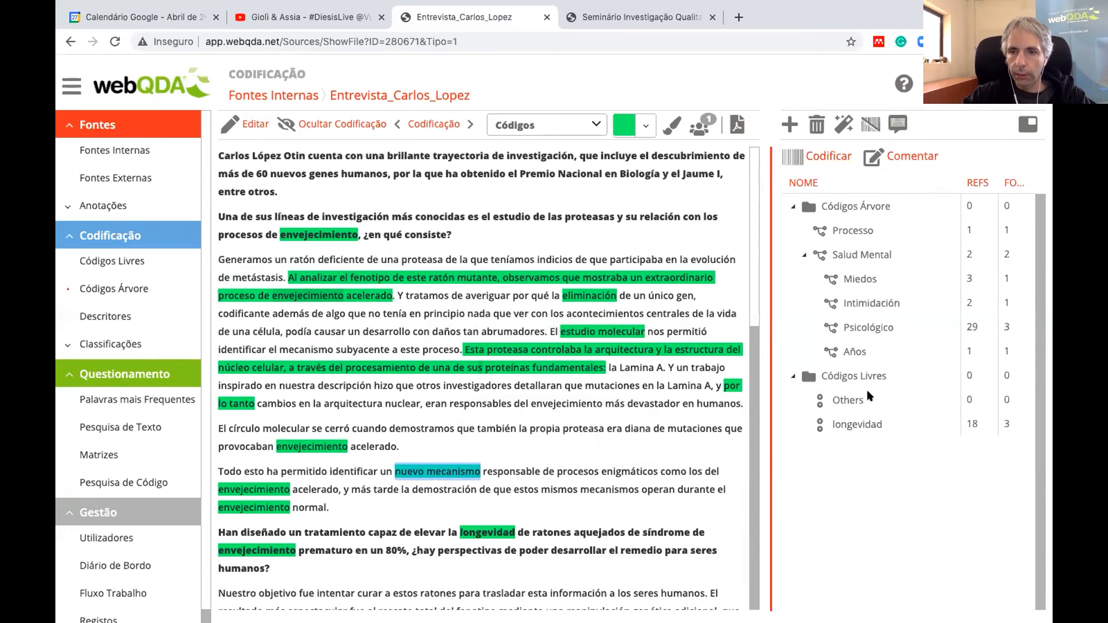
click(856, 230)
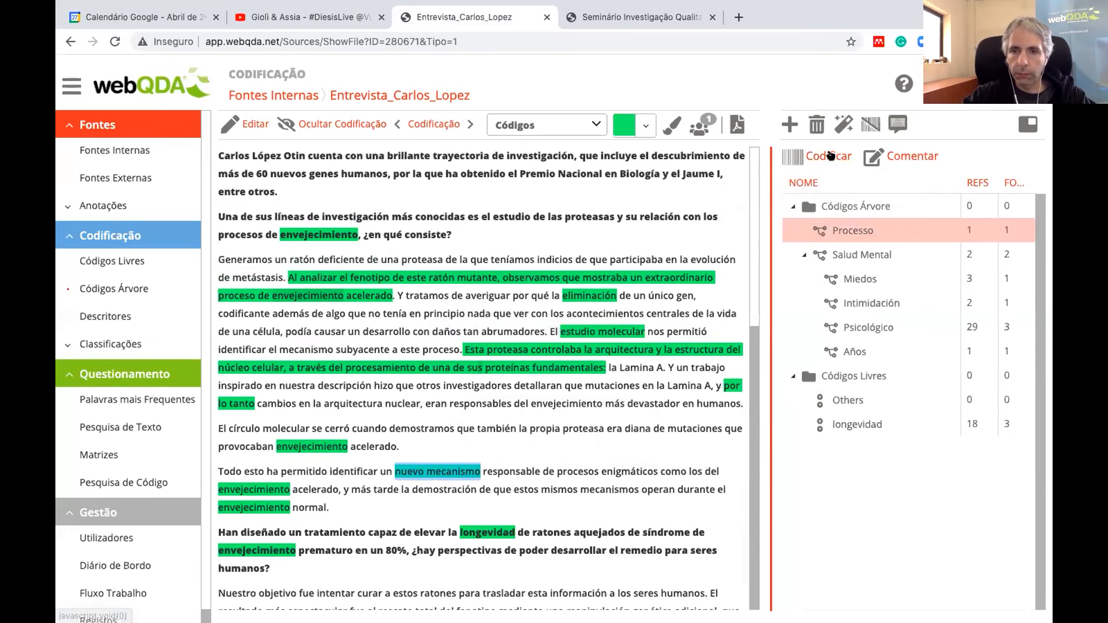
click(831, 156)
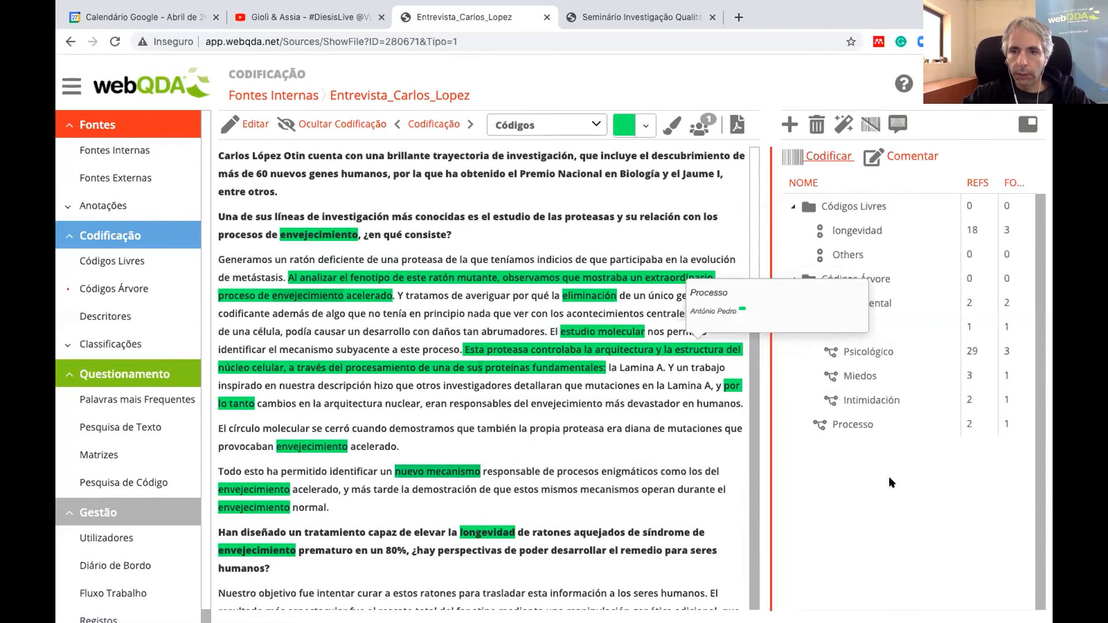
click(872, 420)
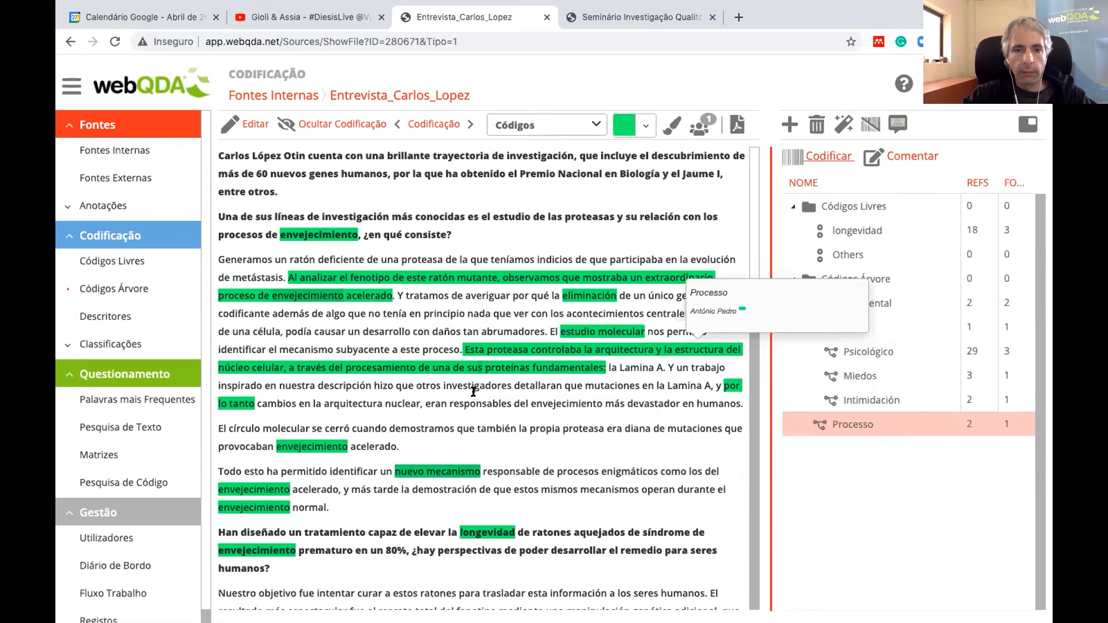
Uncode "nuevo mecanismo" from the code "Psicológico" and confirm the removal
mouse_move(450, 468)
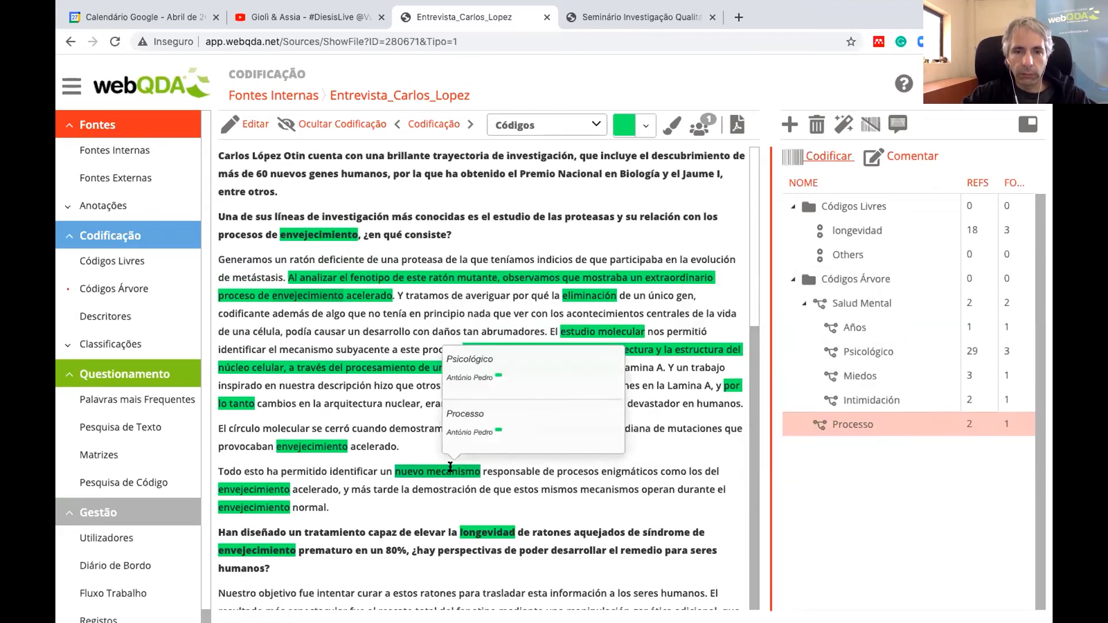
mouse_move(590, 361)
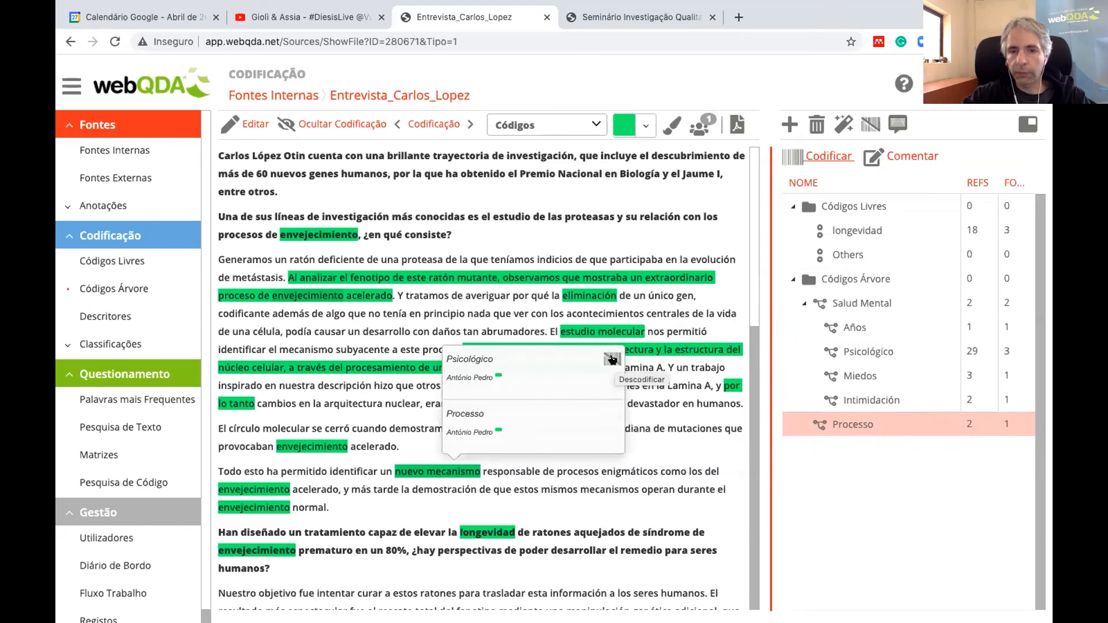
click(612, 360)
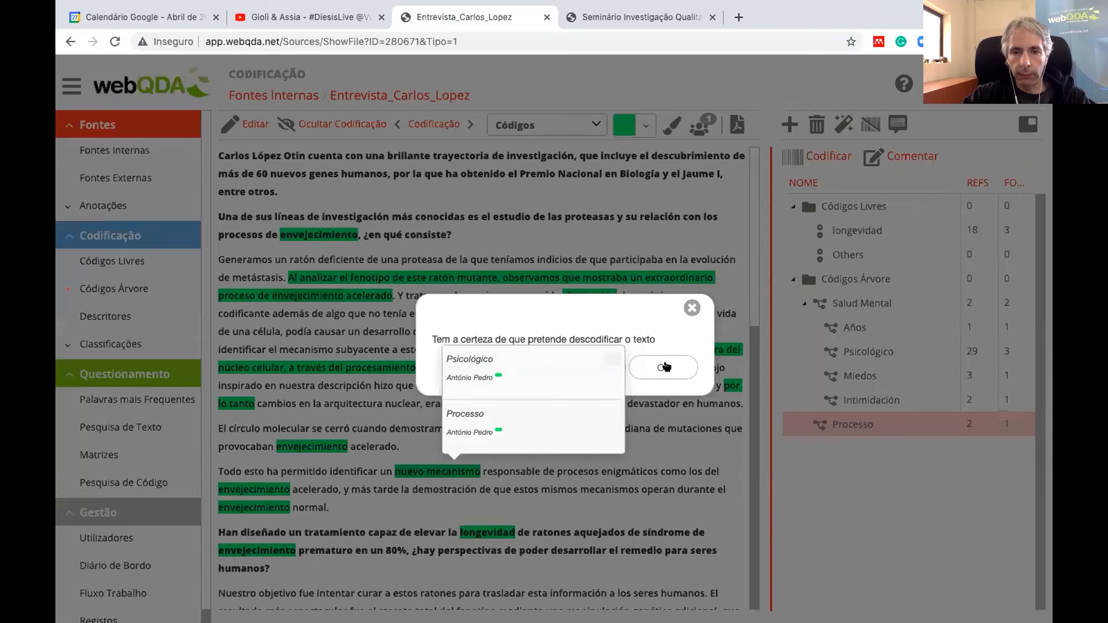
click(666, 363)
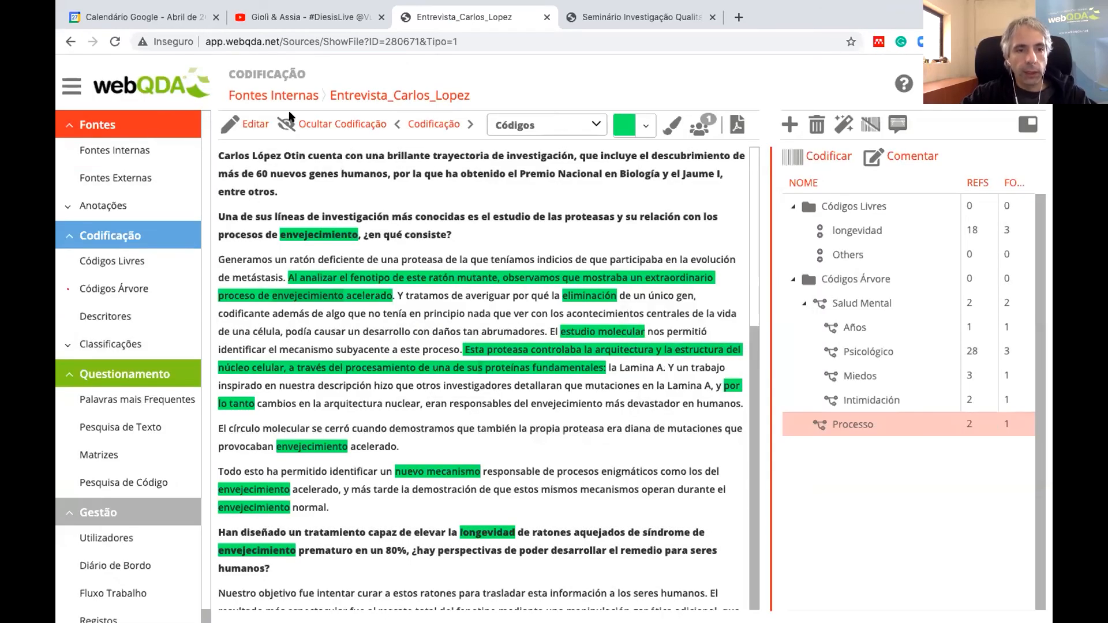
mouse_move(327, 270)
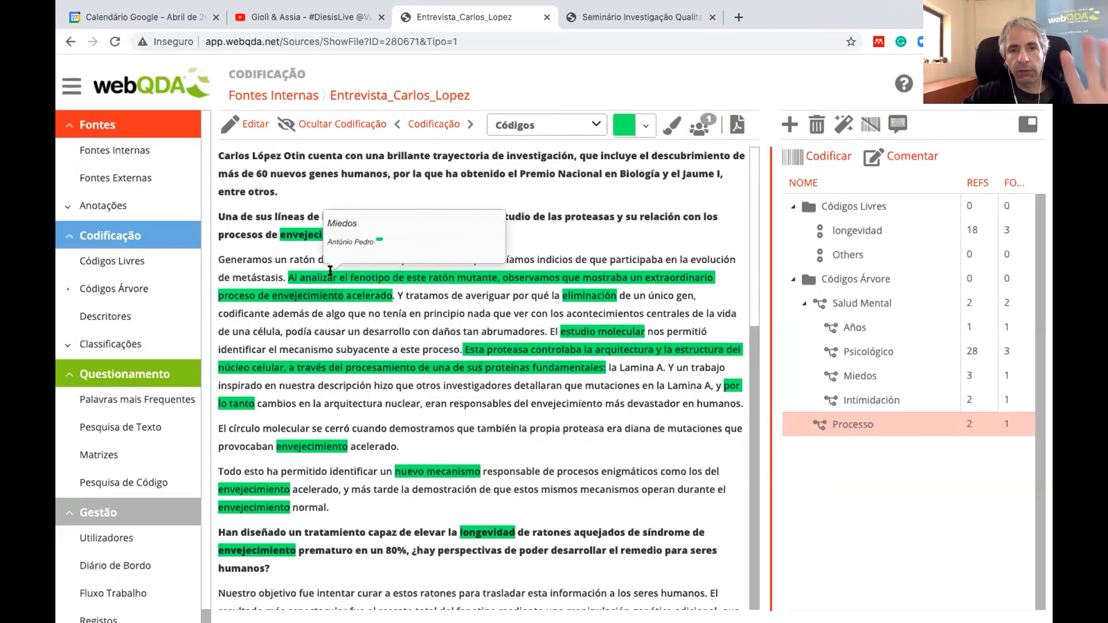
Review the references coded under the tree code "Processo" and open the interview source they come from
click(104, 283)
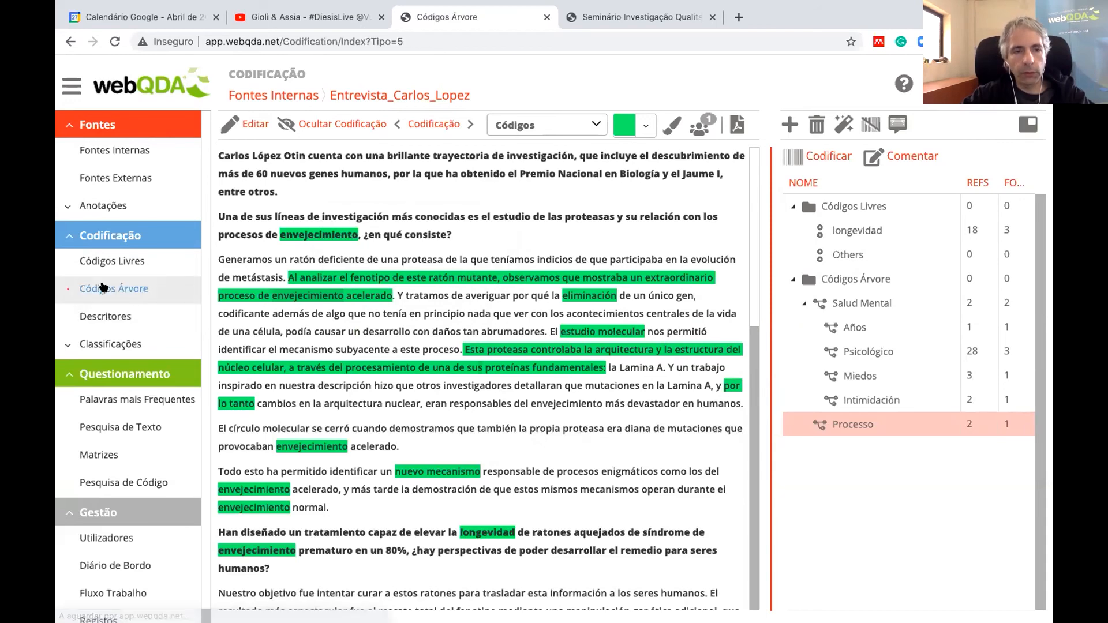
click(113, 261)
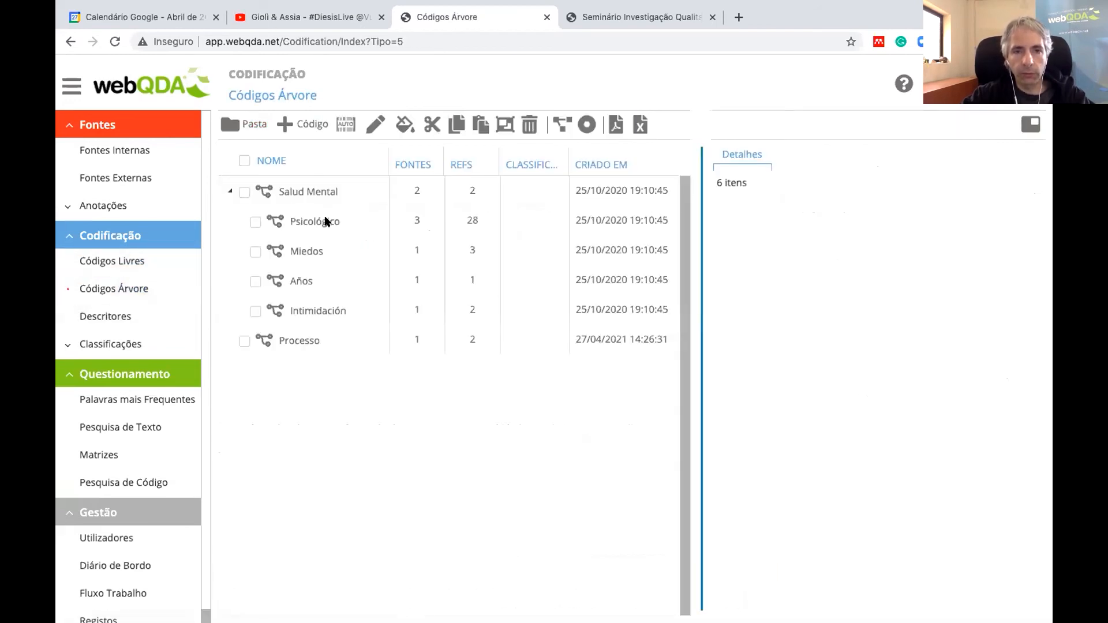
double_click(303, 341)
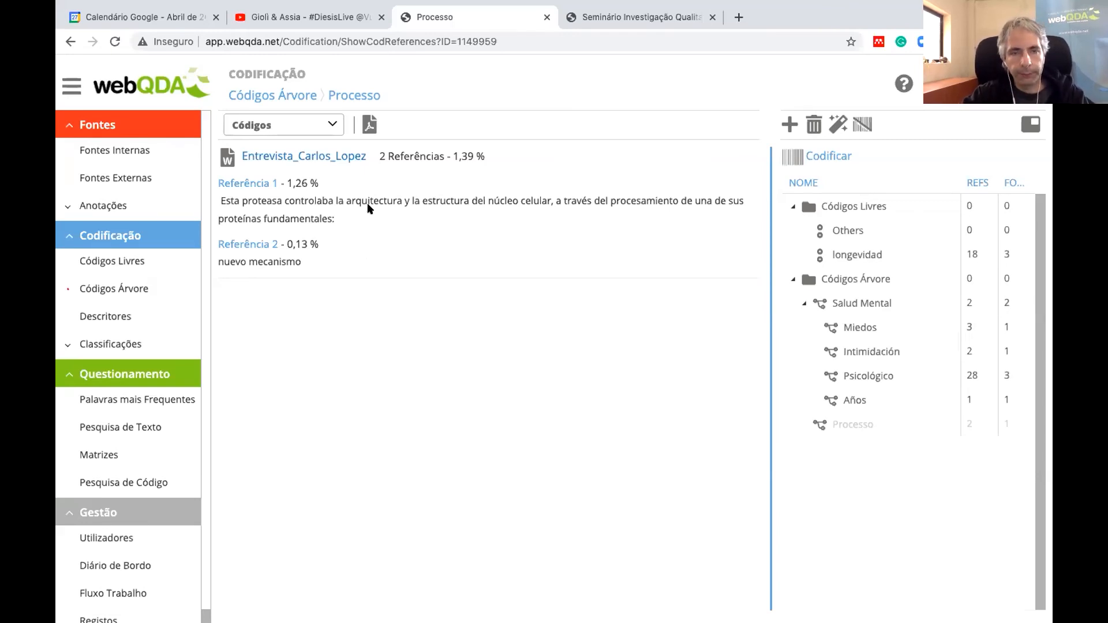
click(339, 155)
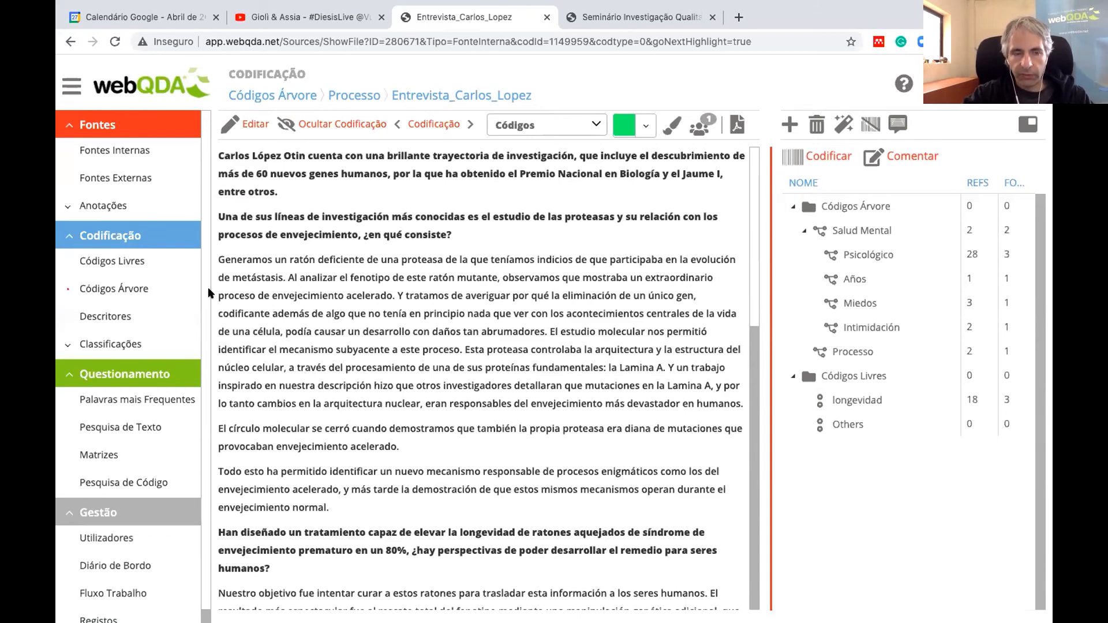
Look through the literature review descriptors, from year and authors to status, and expand the classifications for sources and codes
click(122, 317)
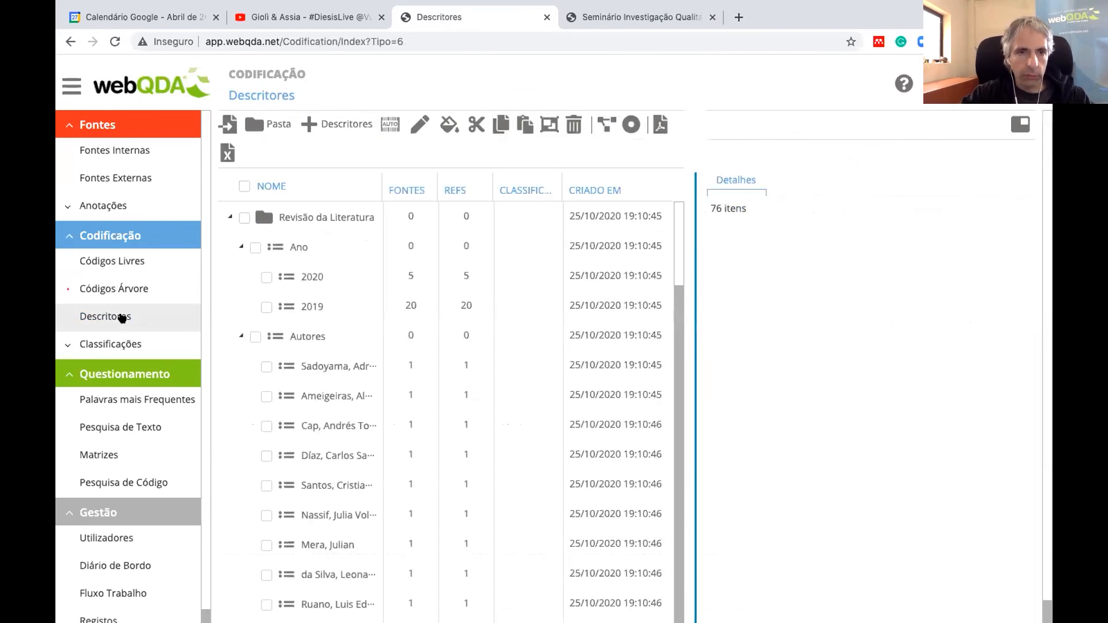
scroll(389, 388, down, 8)
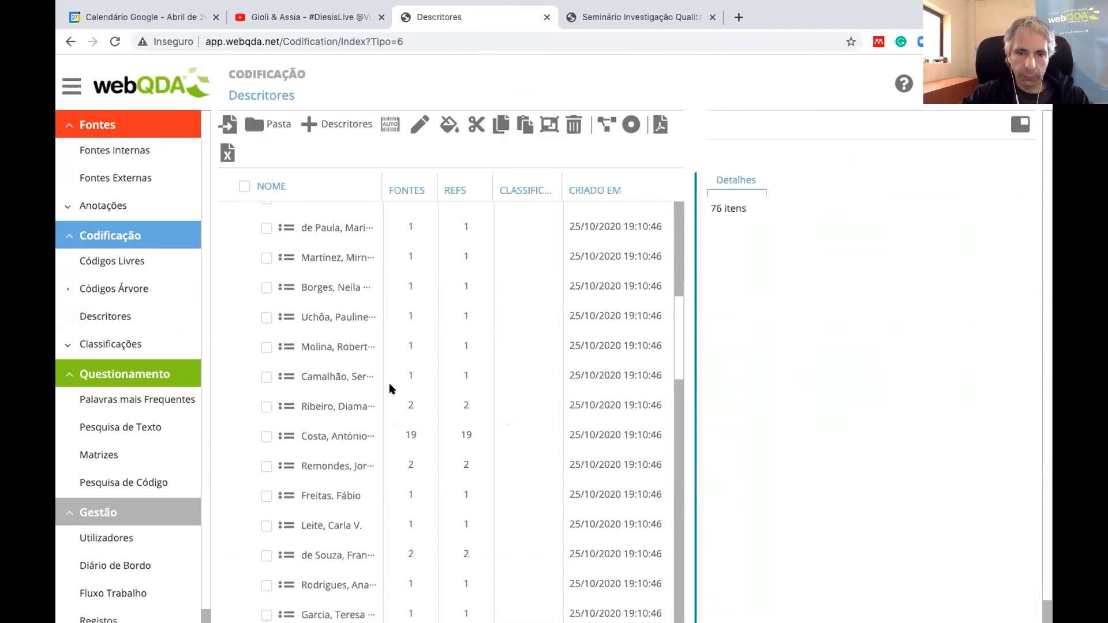
scroll(391, 388, down, 10)
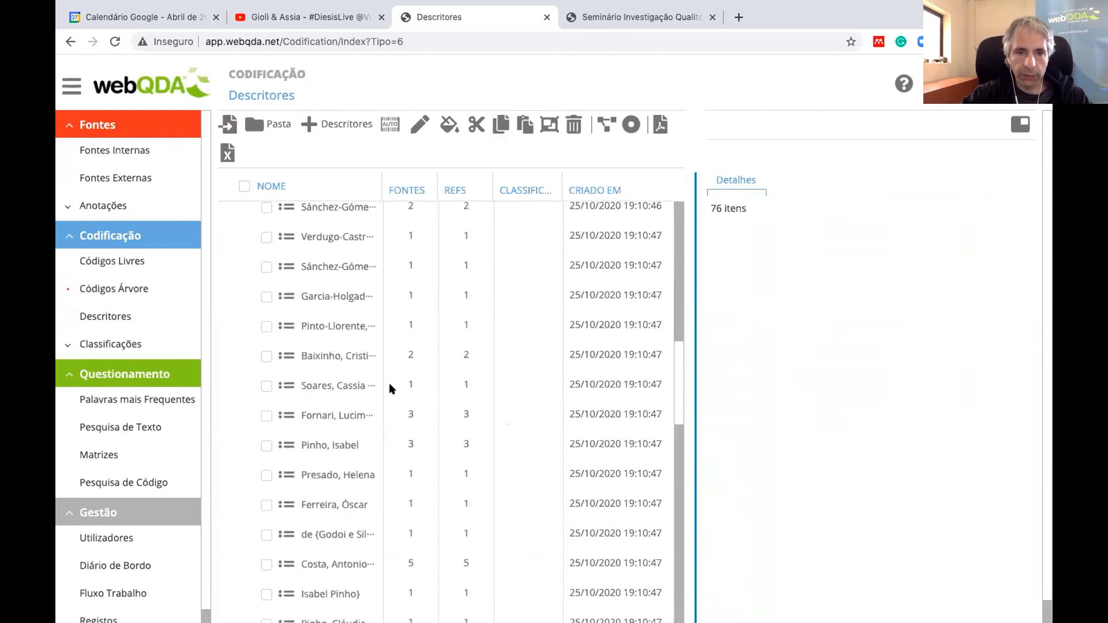
scroll(391, 389, down, 2)
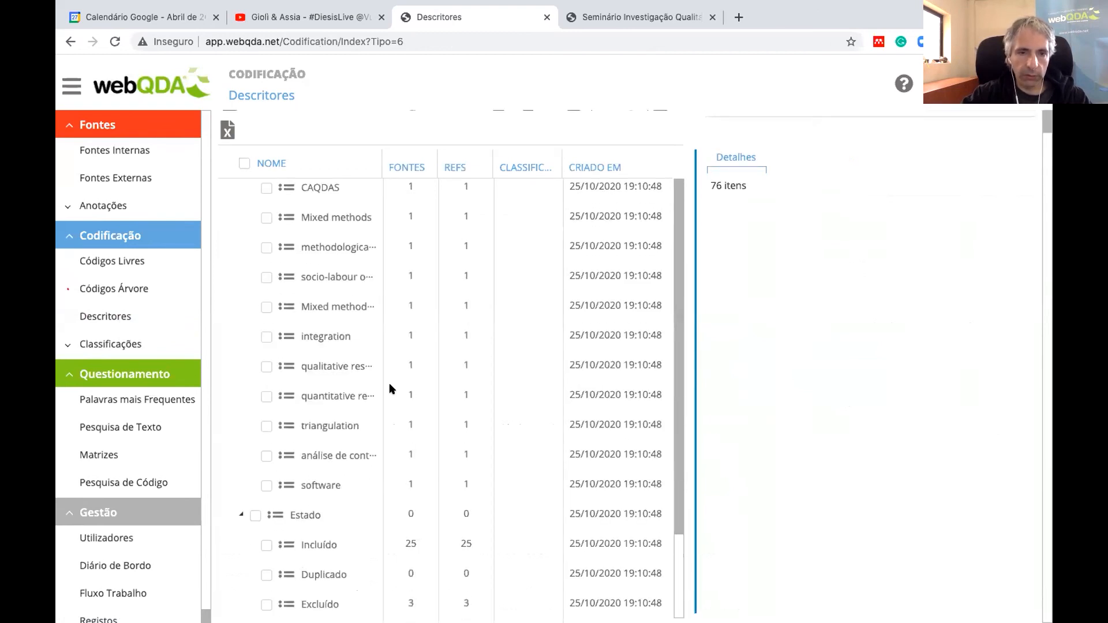
scroll(391, 389, up, 18)
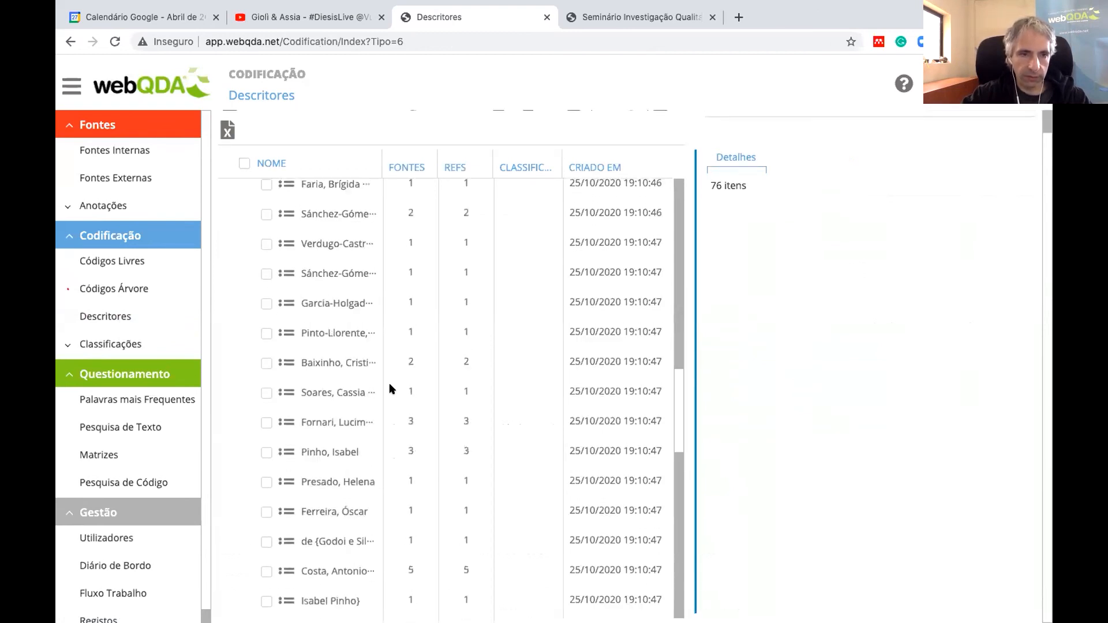
click(99, 346)
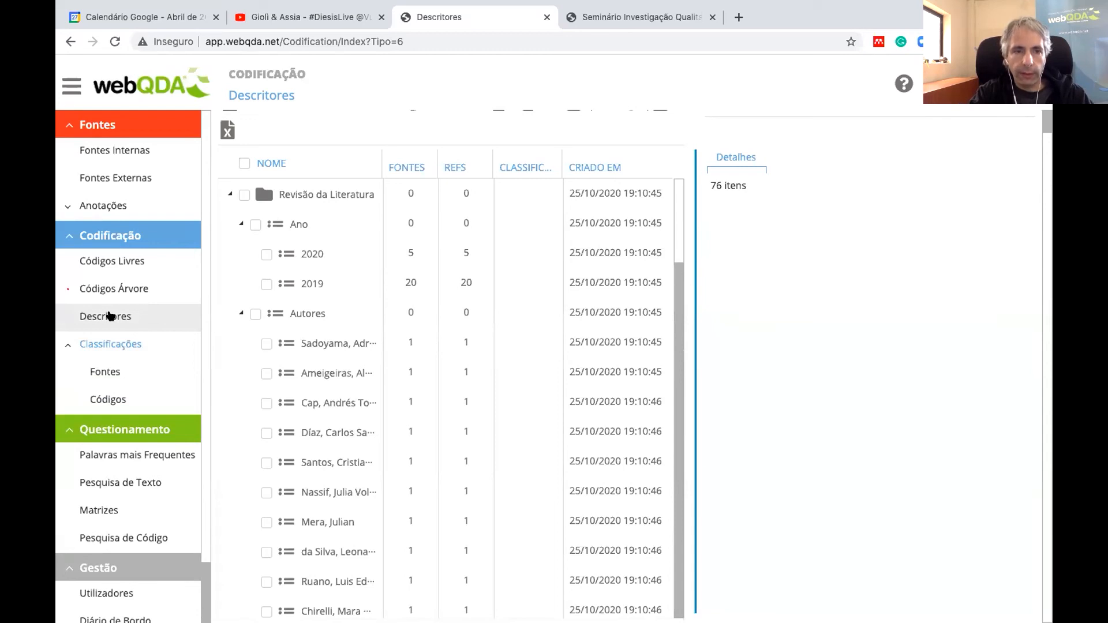
Merge the tree code "Processo" into "Intimidación" and display the references of "Intimidación"
click(114, 289)
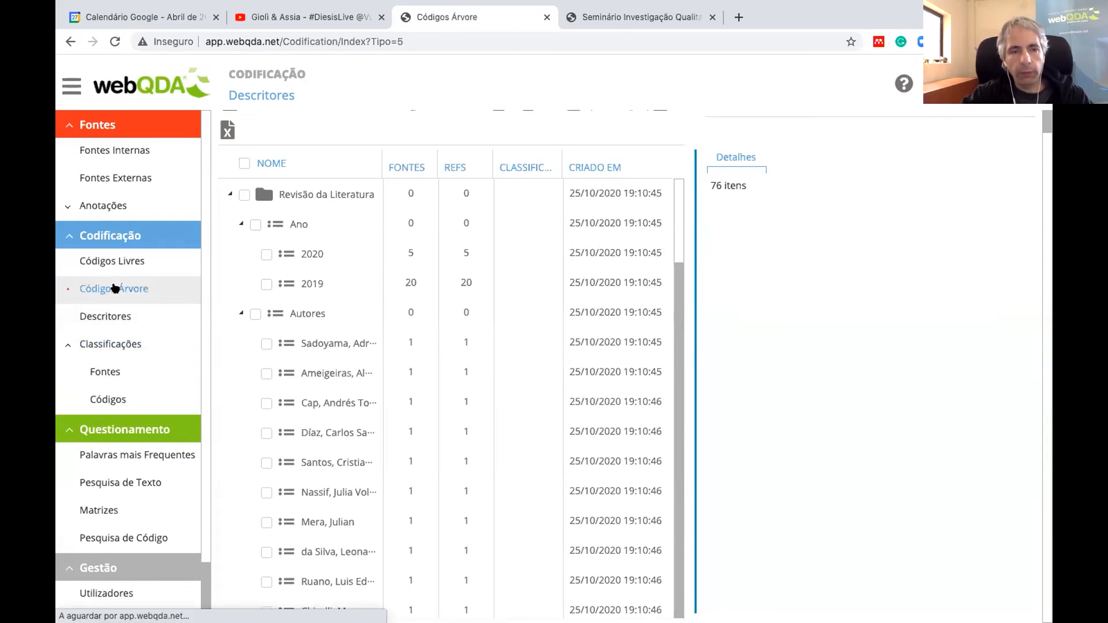
click(307, 340)
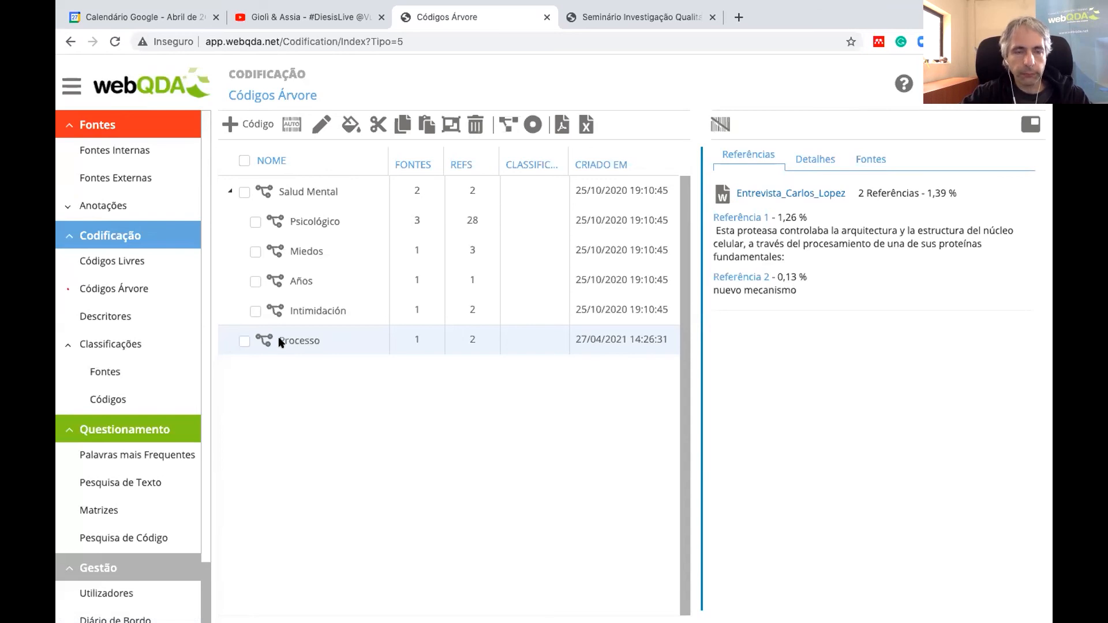
click(244, 341)
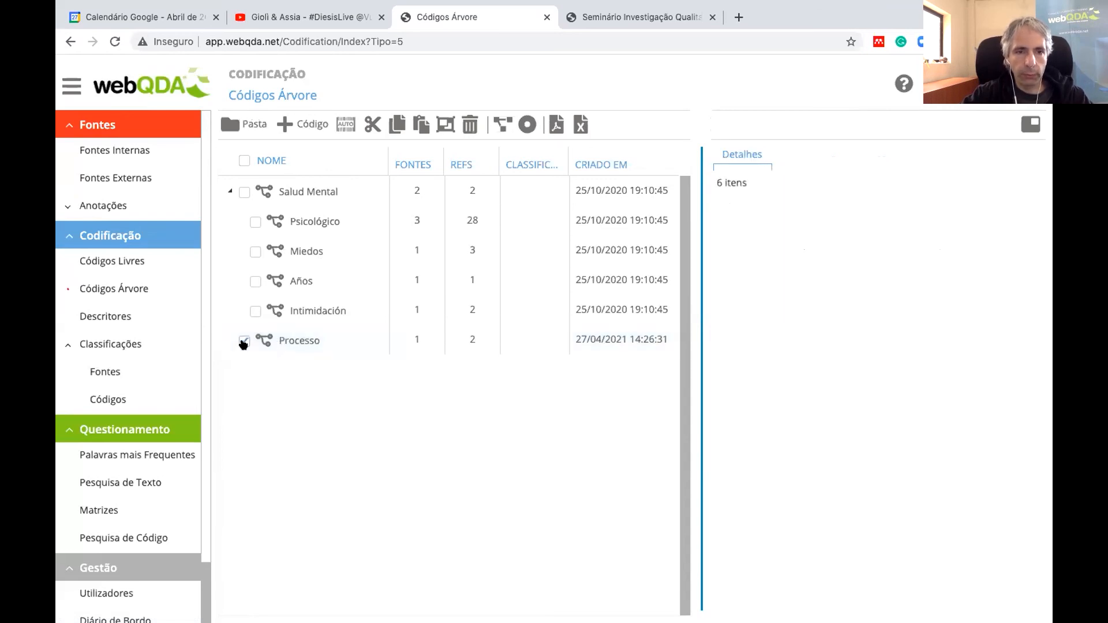
click(286, 341)
click(377, 126)
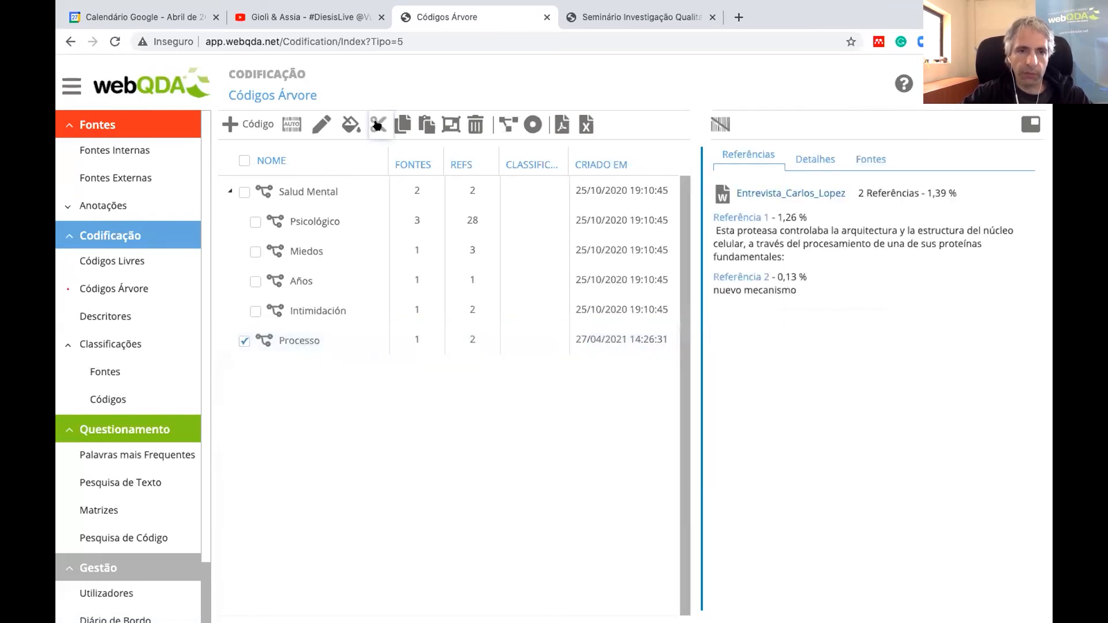
click(255, 313)
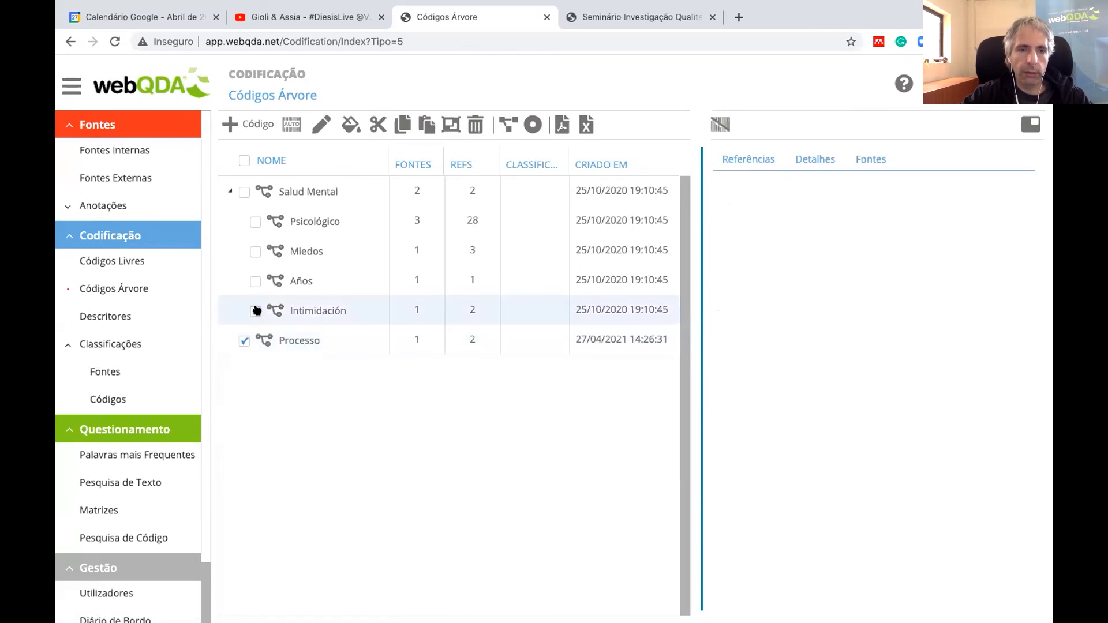
click(446, 126)
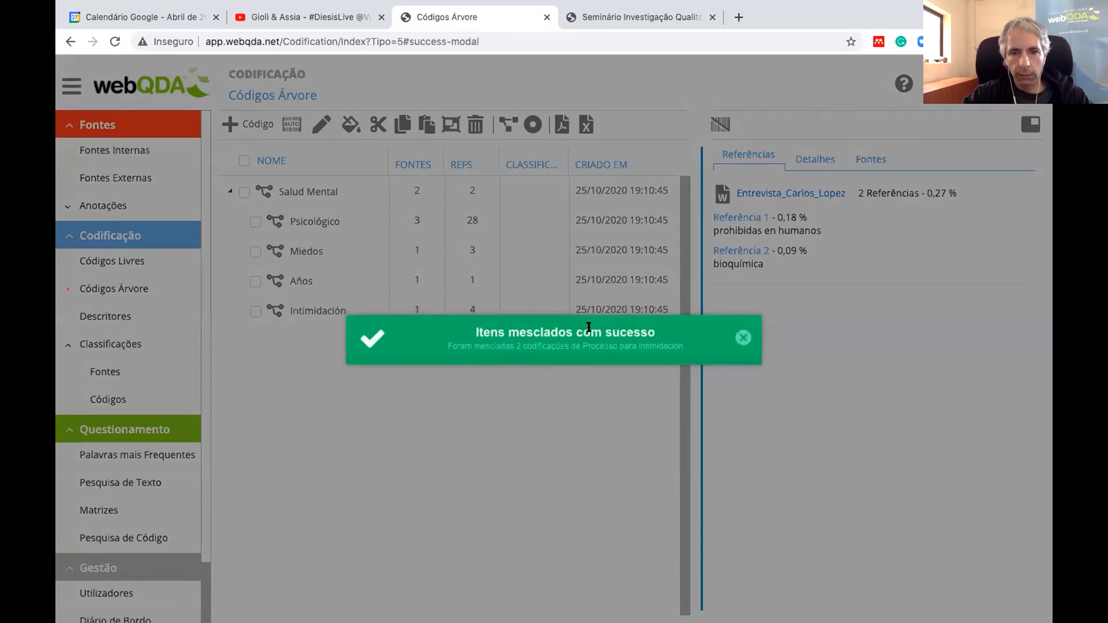
click(532, 410)
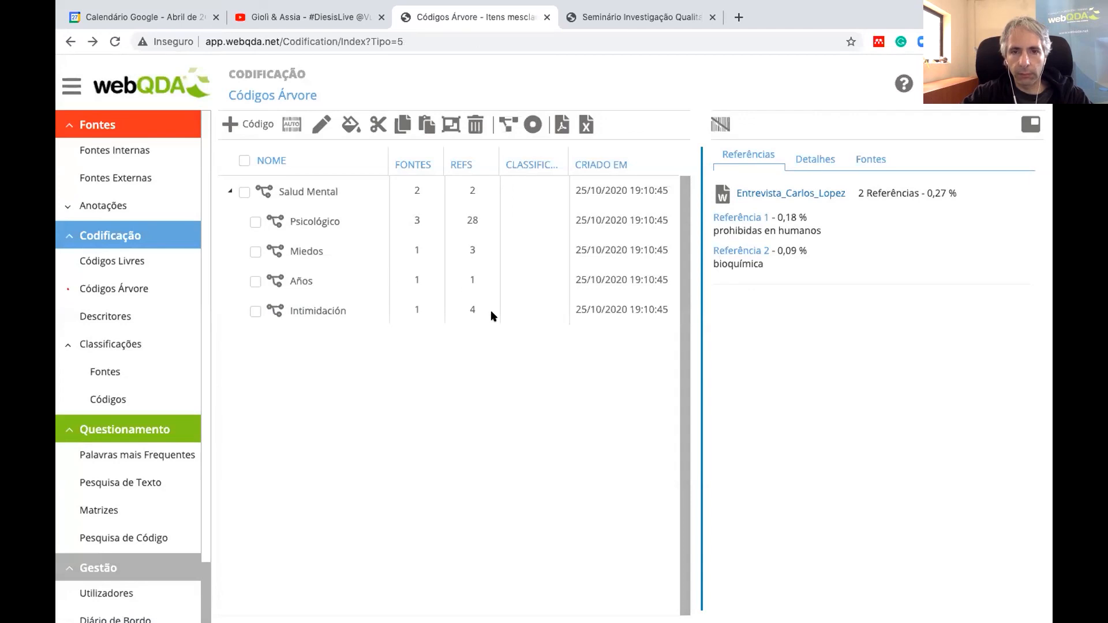
click(334, 310)
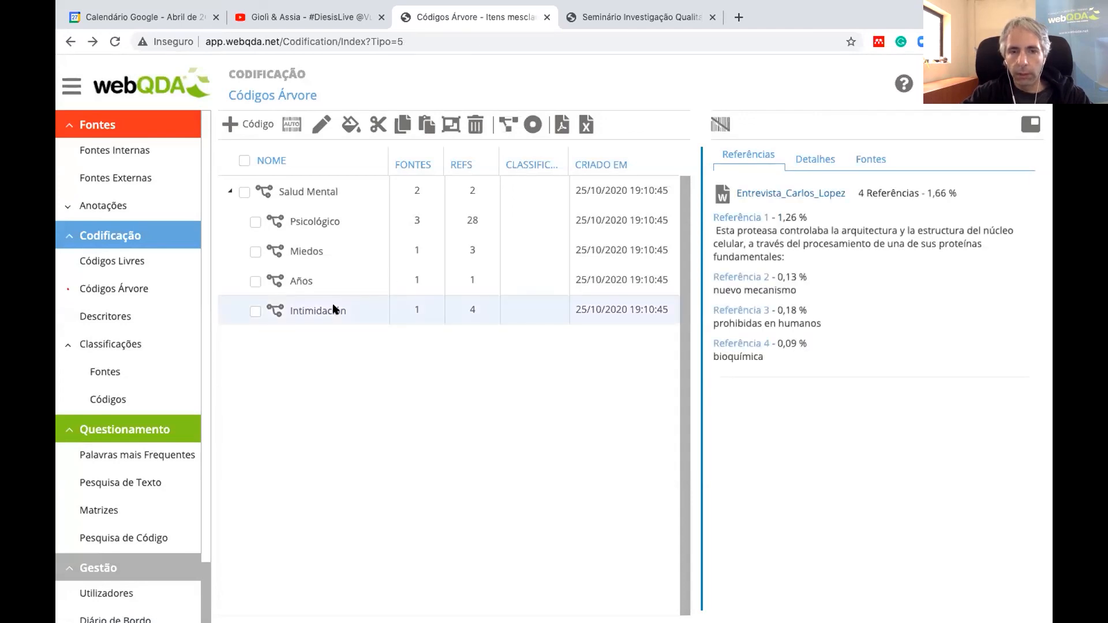